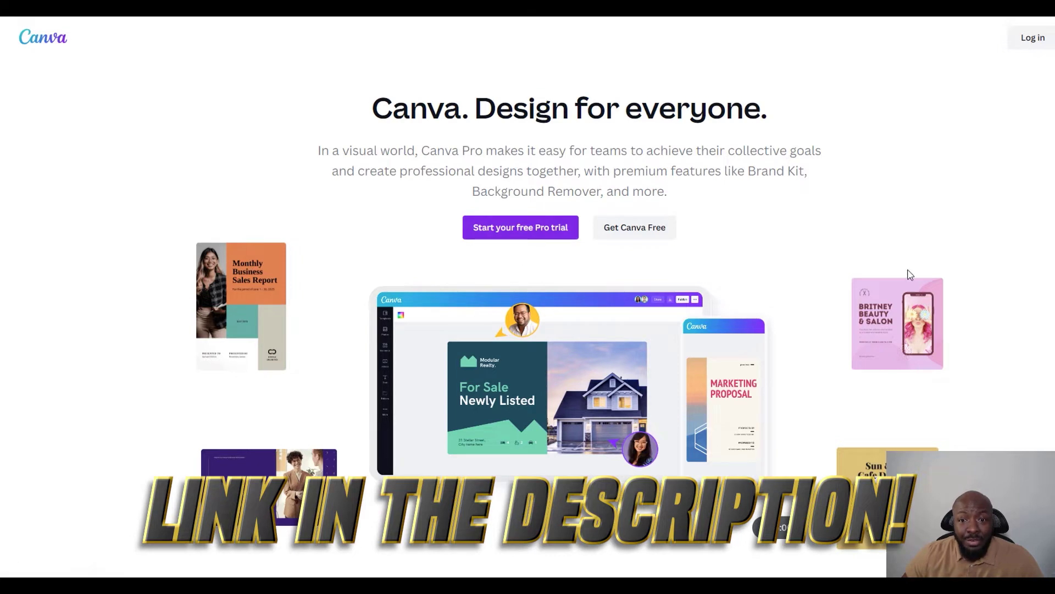
Scroll down to the Free and Pro pricing section and expand the Pro plan's full feature list
{"action": "scroll", "coordinate": [1013, 282], "scroll_direction": "down", "scroll_amount": 10}
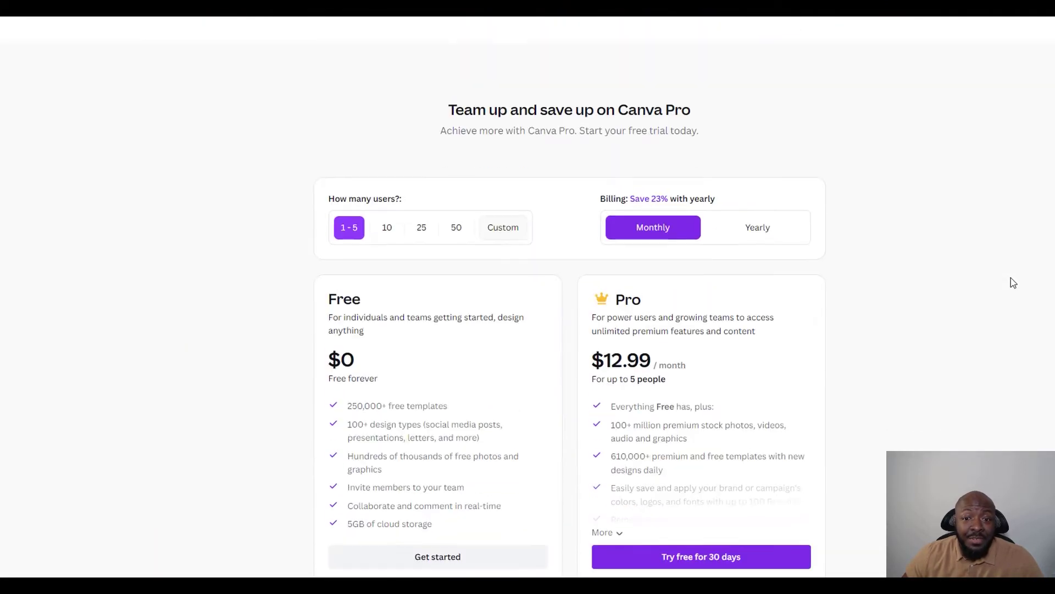
{"action": "scroll", "coordinate": [1013, 283], "scroll_direction": "down", "scroll_amount": 2}
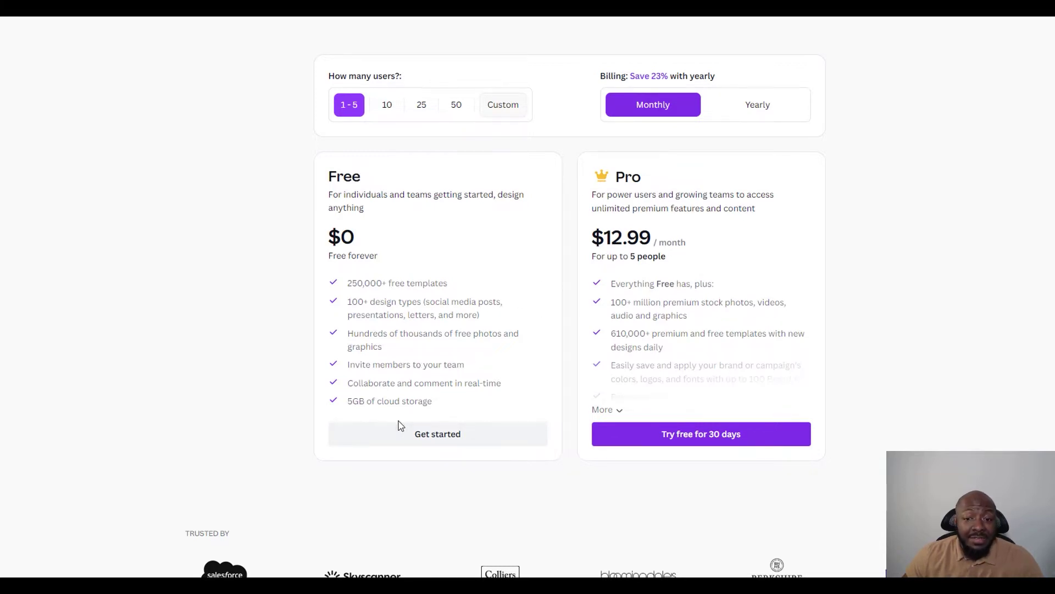
{"action": "left_click", "coordinate": [619, 416]}
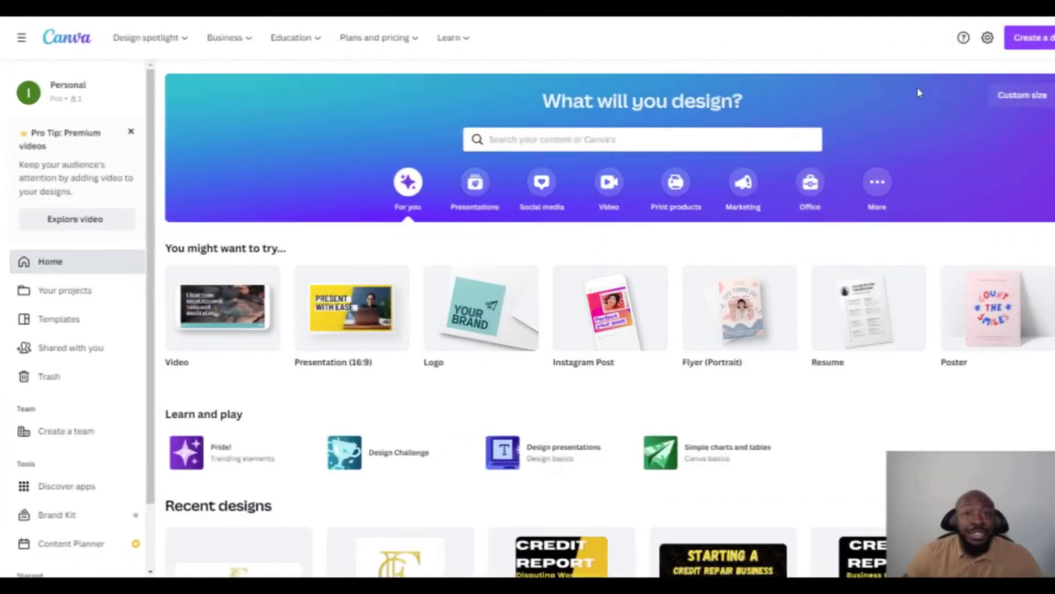
{"action": "scroll", "coordinate": [924, 224], "scroll_direction": "down", "scroll_amount": 2}
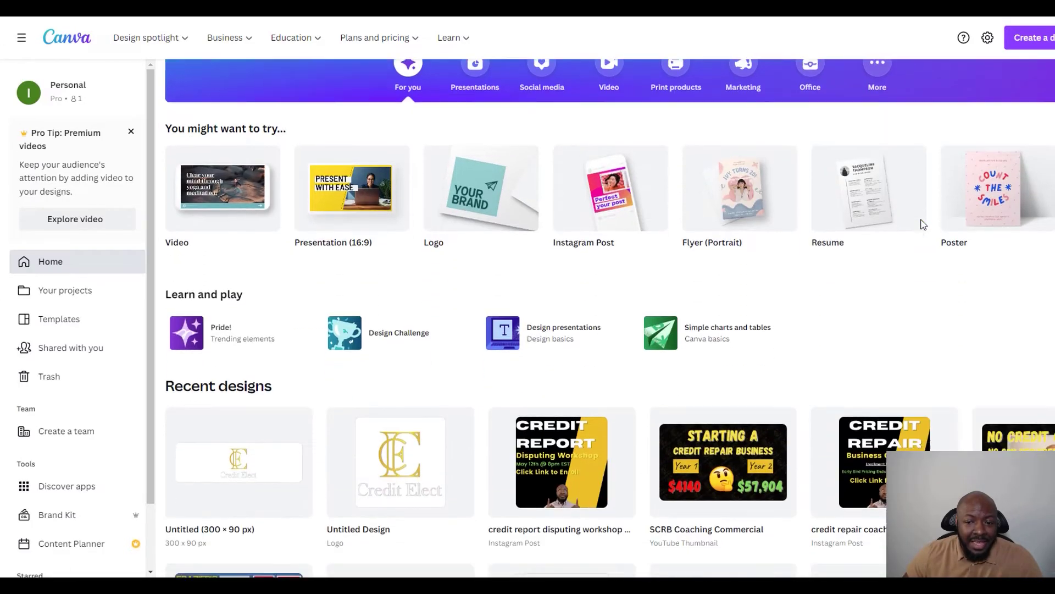
{"action": "scroll", "coordinate": [923, 225], "scroll_direction": "down", "scroll_amount": 4}
{"action": "scroll", "coordinate": [933, 375], "scroll_direction": "down", "scroll_amount": 3}
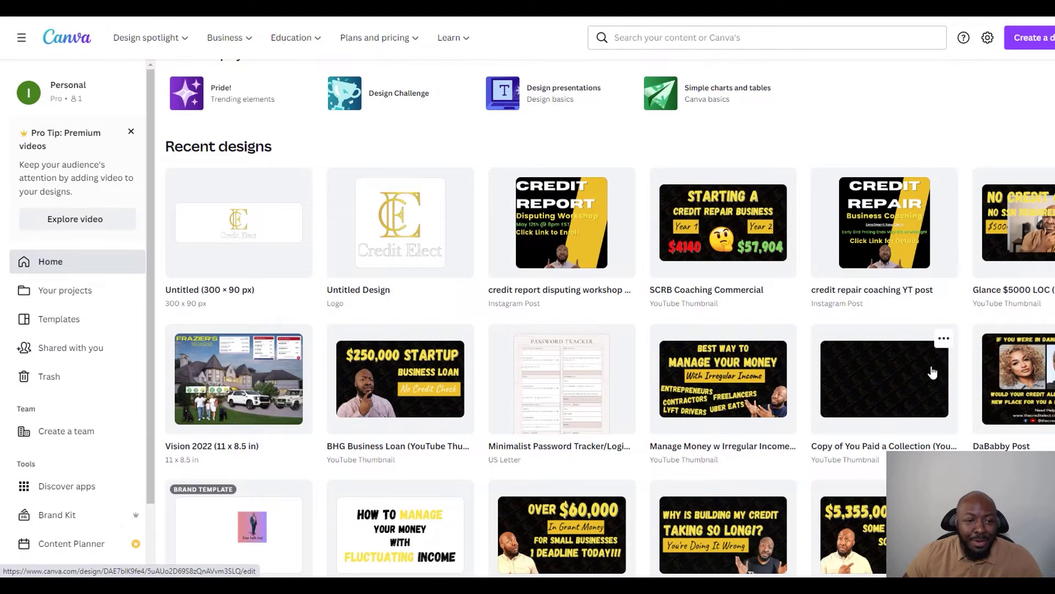
{"action": "scroll", "coordinate": [931, 369], "scroll_direction": "up", "scroll_amount": 10}
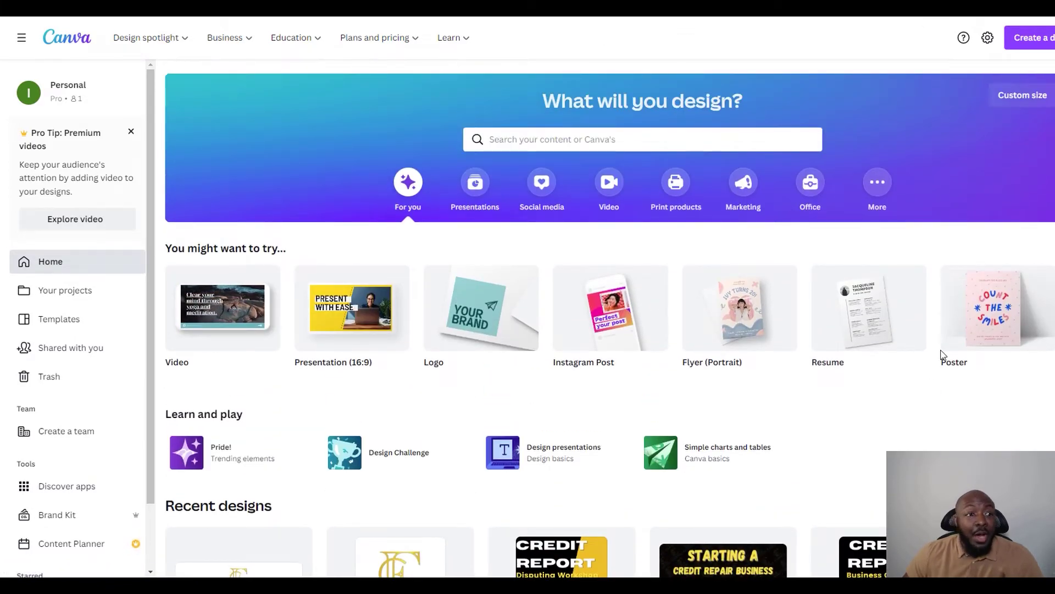
{"action": "mouse_move", "coordinate": [943, 347]}
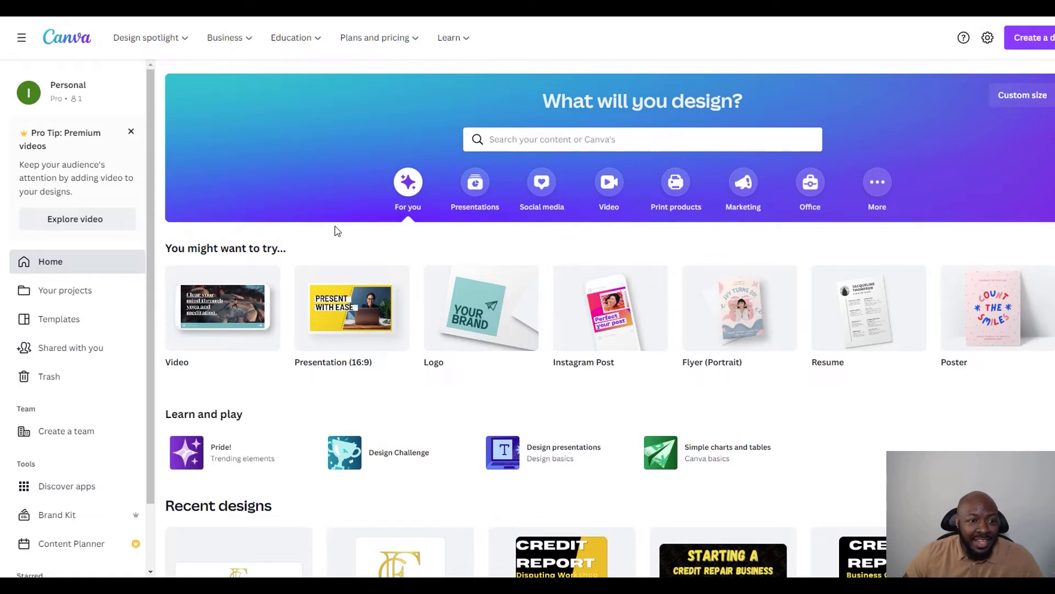
{"action": "left_click", "coordinate": [61, 521]}
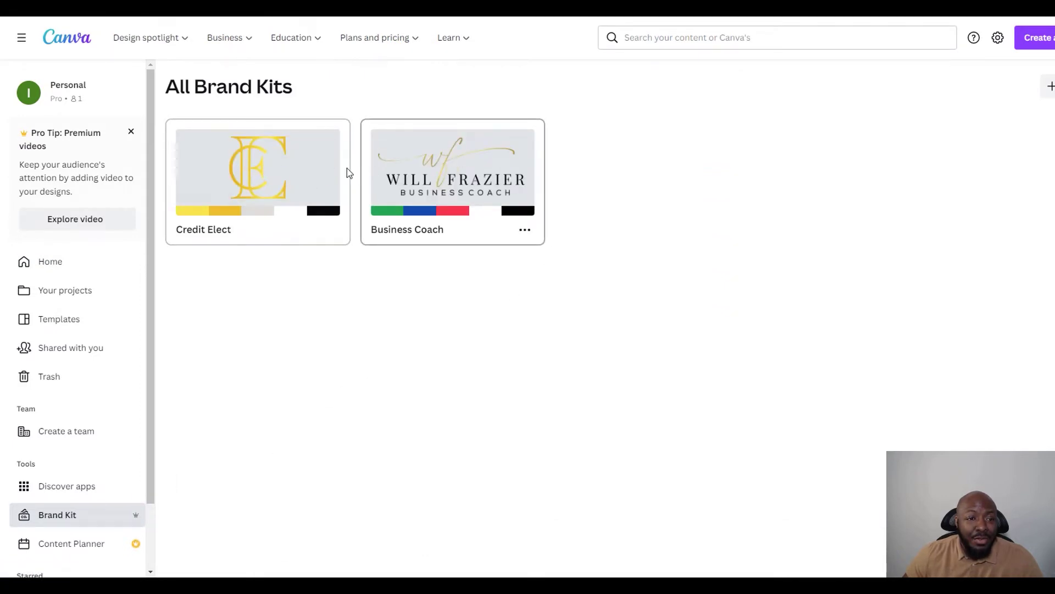
{"action": "left_click", "coordinate": [262, 165]}
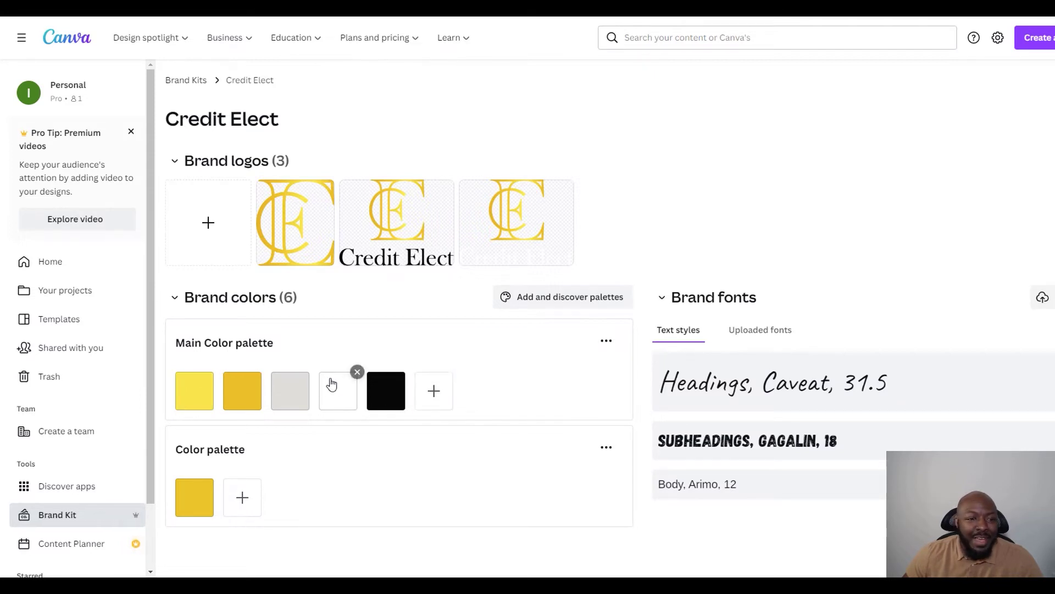
{"action": "left_click", "coordinate": [190, 391]}
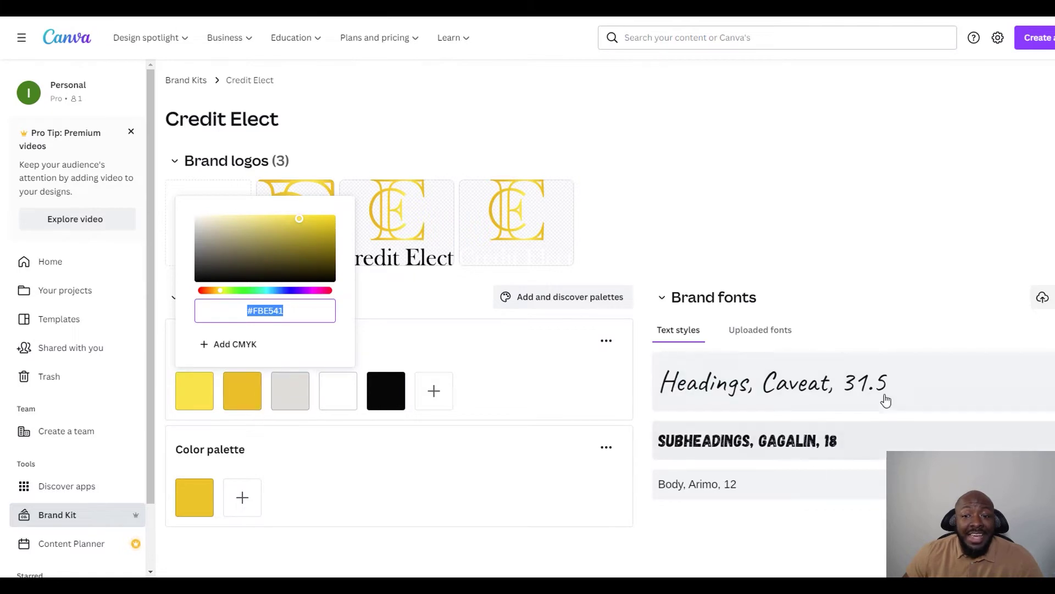
{"action": "left_click", "coordinate": [846, 222]}
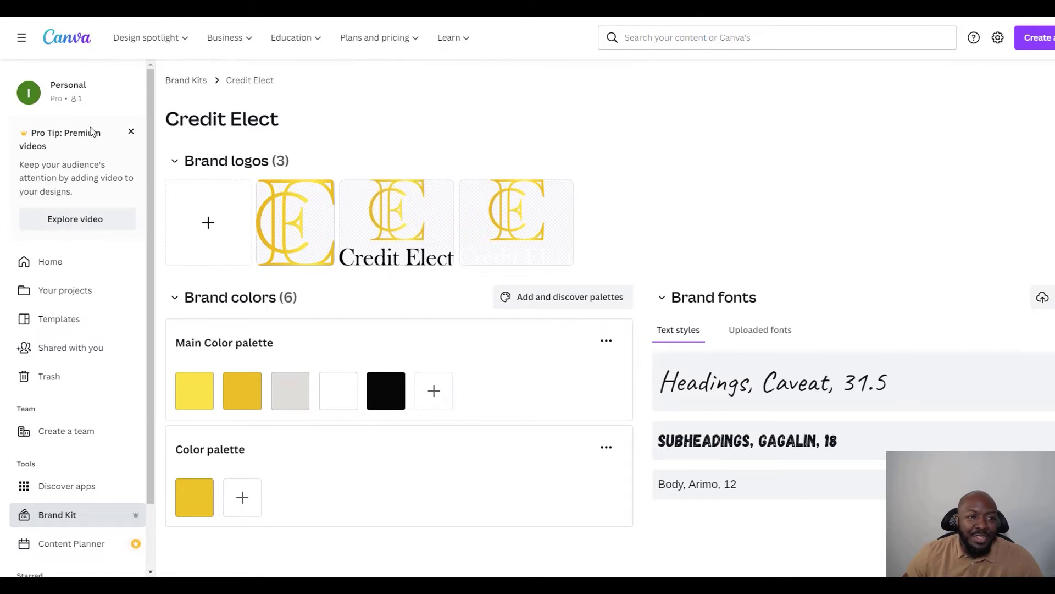
{"action": "left_click", "coordinate": [49, 271]}
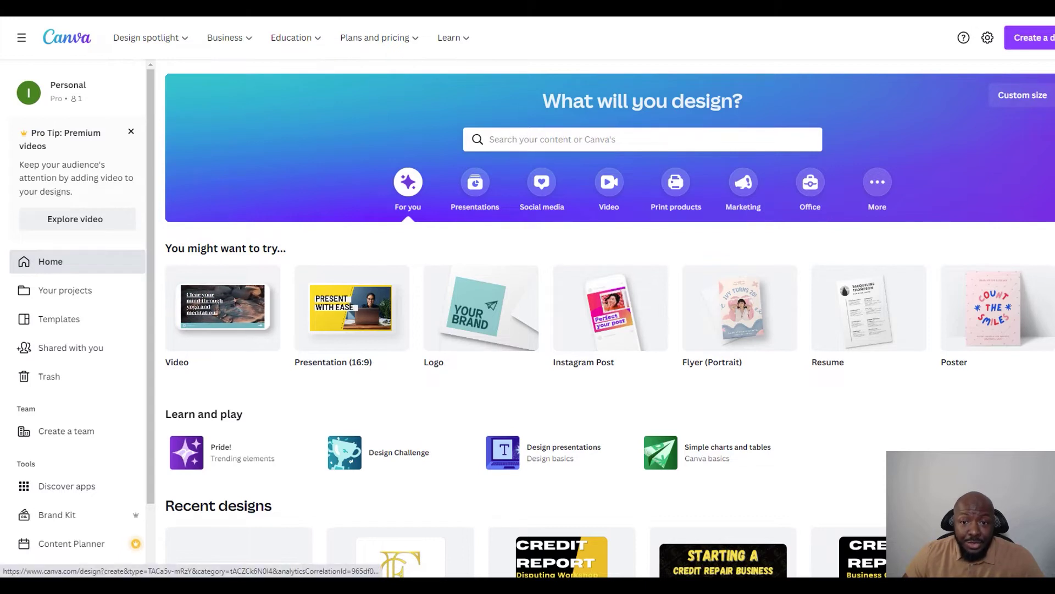
Browse the Marketing design types and the more popular marketing formats
{"action": "left_click", "coordinate": [732, 197]}
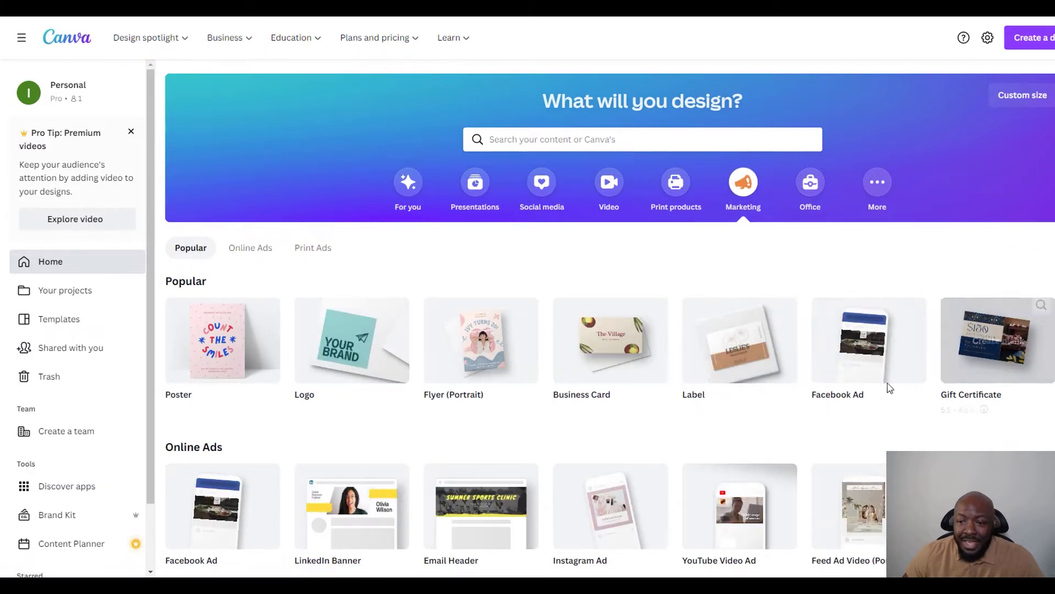
{"action": "left_click", "coordinate": [1040, 340]}
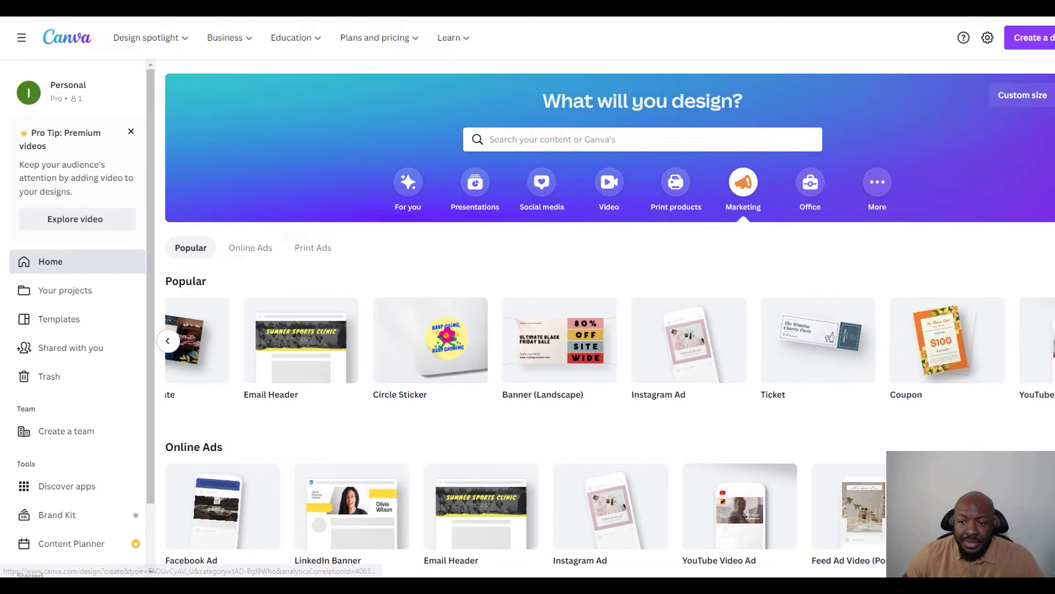
{"action": "scroll", "coordinate": [605, 313], "scroll_direction": "down", "scroll_amount": 2}
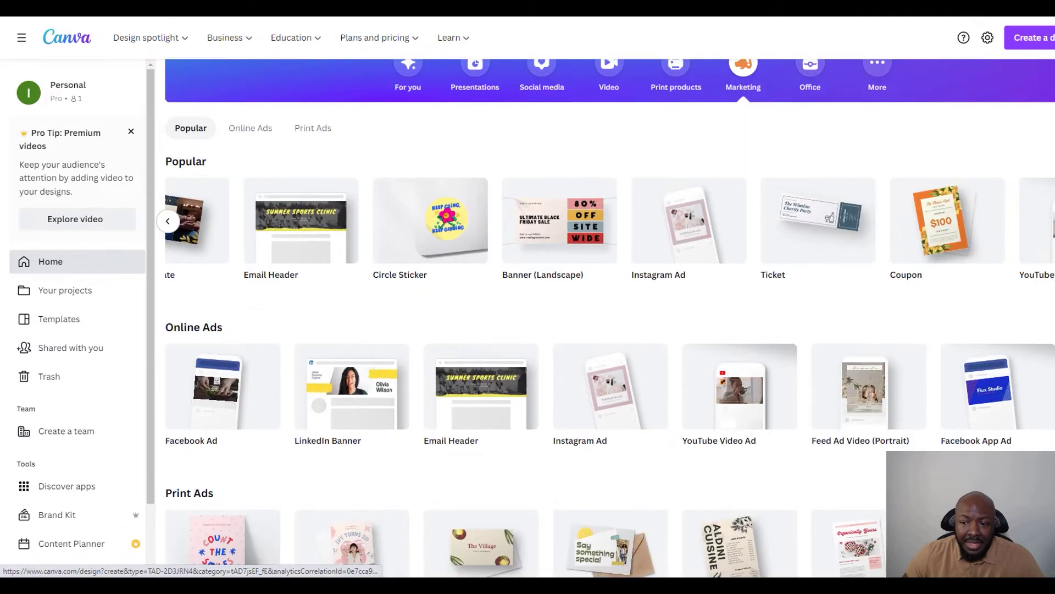
{"action": "scroll", "coordinate": [605, 313], "scroll_direction": "down", "scroll_amount": 1}
{"action": "scroll", "coordinate": [893, 282], "scroll_direction": "up", "scroll_amount": 3}
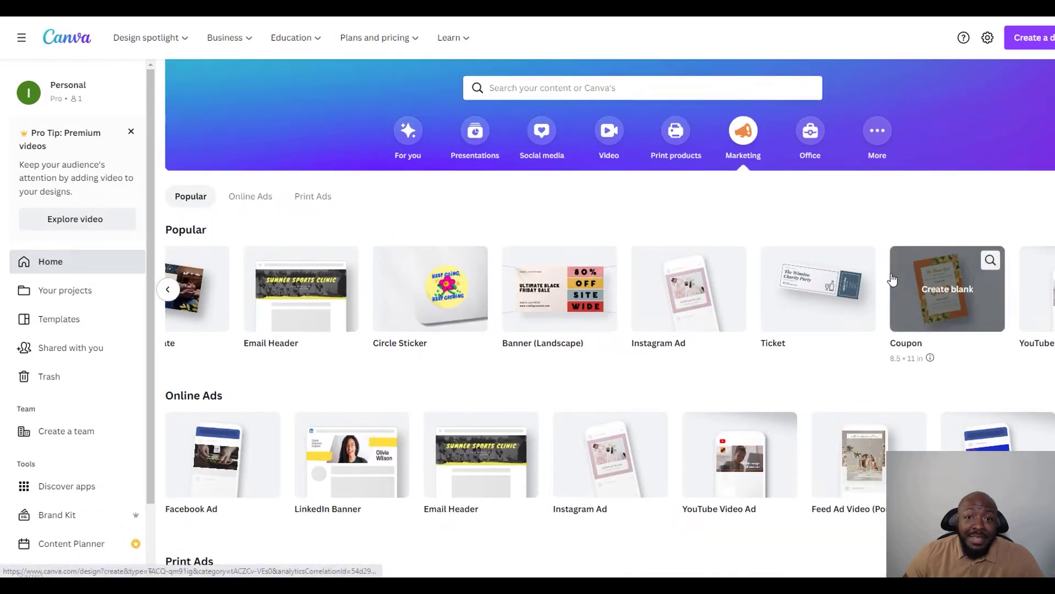
{"action": "scroll", "coordinate": [636, 144], "scroll_direction": "up", "scroll_amount": 1}
Search templates for 'info', pick the 'infographic' suggestion, and scroll through the results
{"action": "left_click", "coordinate": [622, 138]}
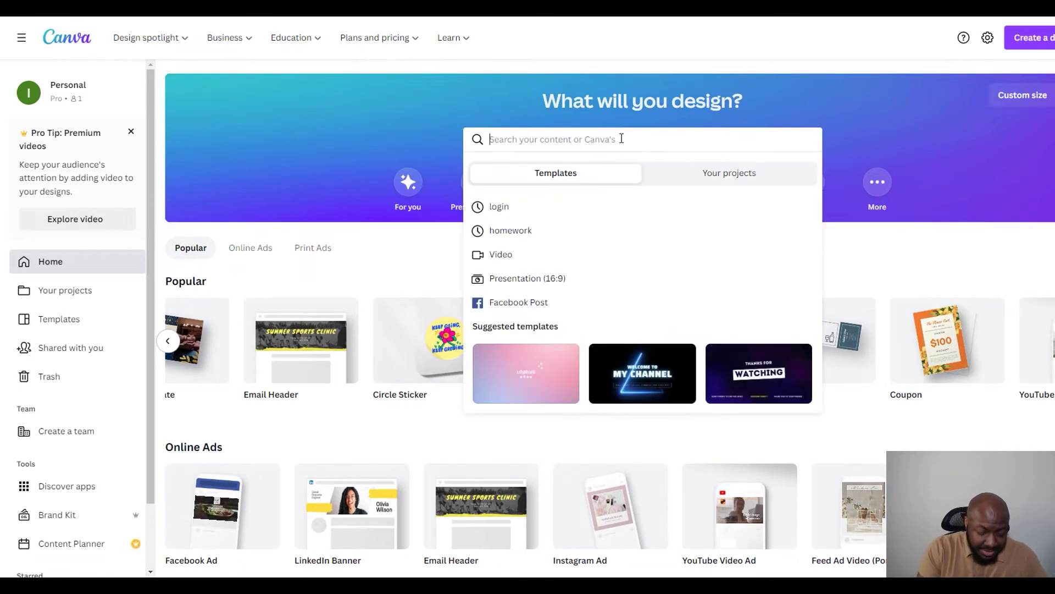
{"action": "type", "text": "info"}
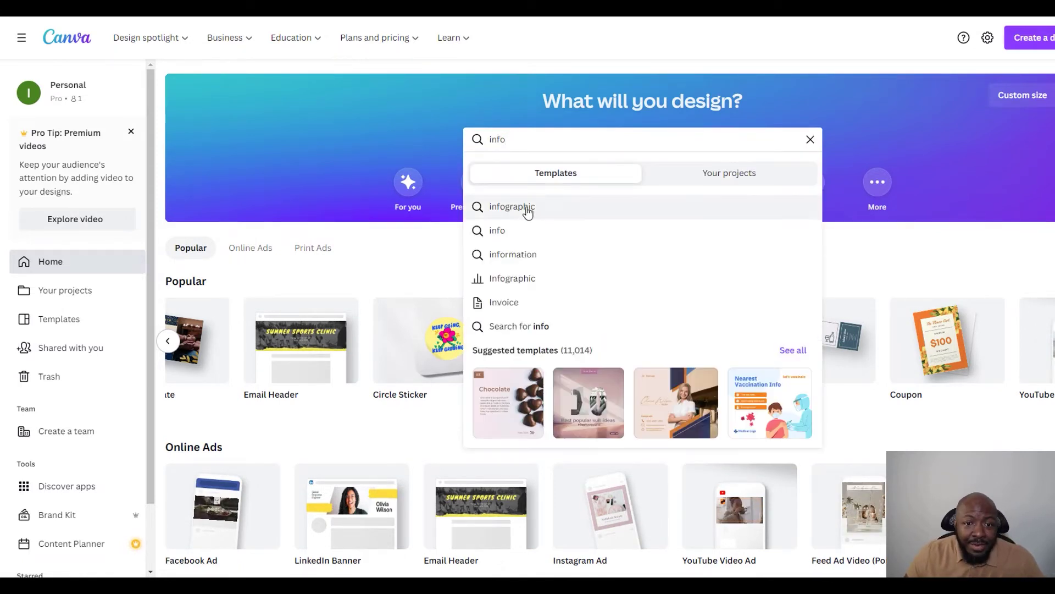
{"action": "left_click", "coordinate": [528, 211]}
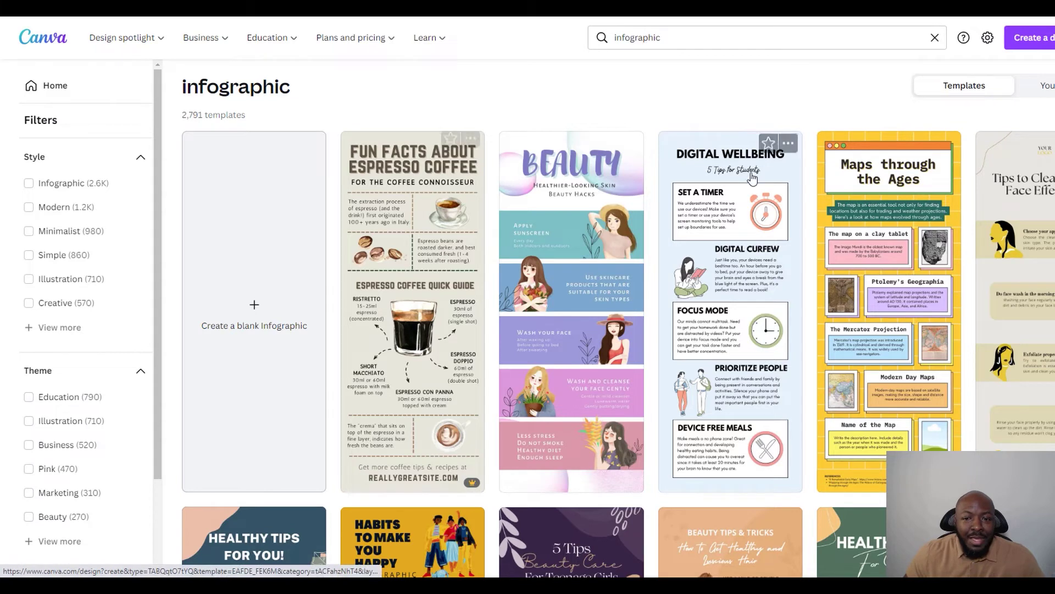
{"action": "scroll", "coordinate": [971, 377], "scroll_direction": "down", "scroll_amount": 5}
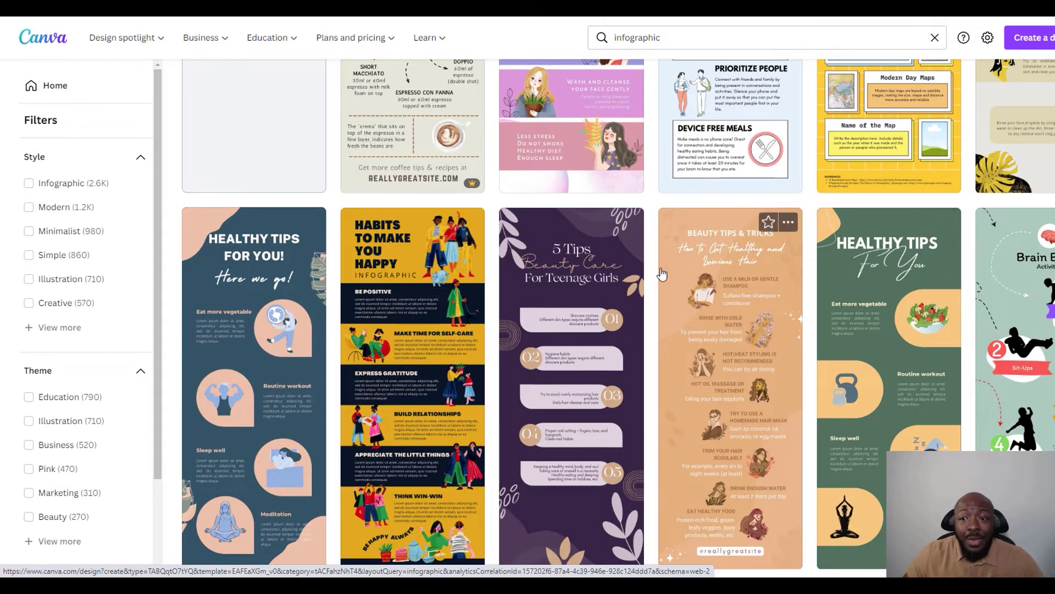
{"action": "scroll", "coordinate": [835, 348], "scroll_direction": "down", "scroll_amount": 2}
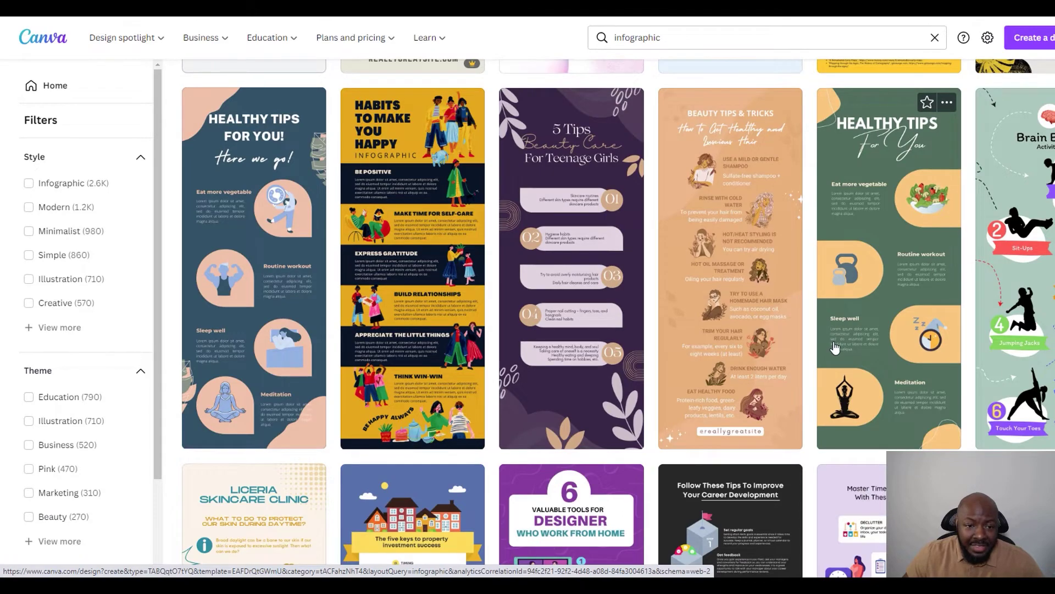
{"action": "scroll", "coordinate": [835, 348], "scroll_direction": "down", "scroll_amount": 2}
{"action": "scroll", "coordinate": [835, 348], "scroll_direction": "up", "scroll_amount": 3}
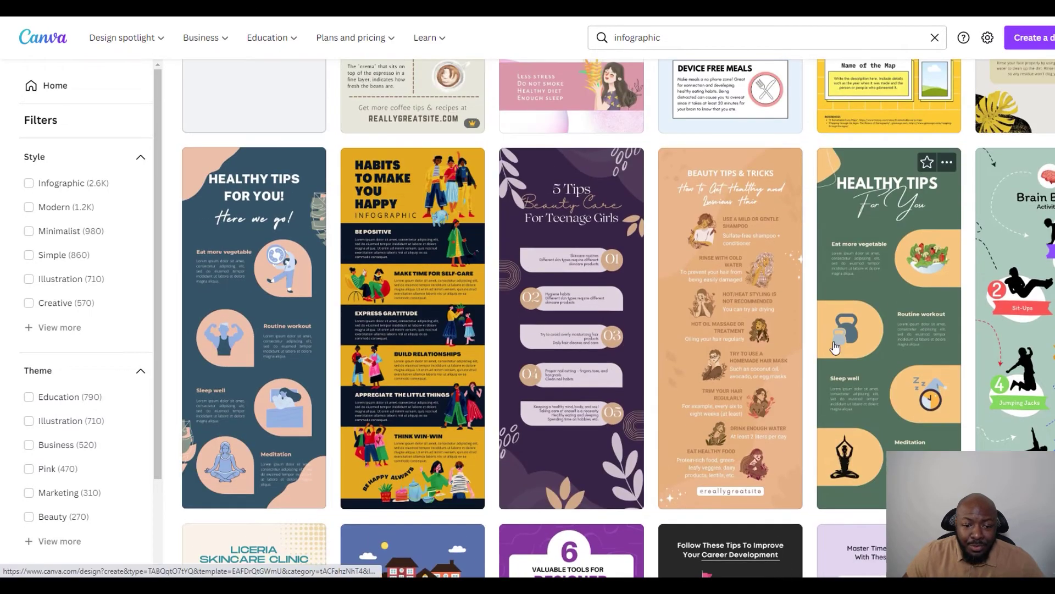
{"action": "scroll", "coordinate": [835, 347], "scroll_direction": "down", "scroll_amount": 7}
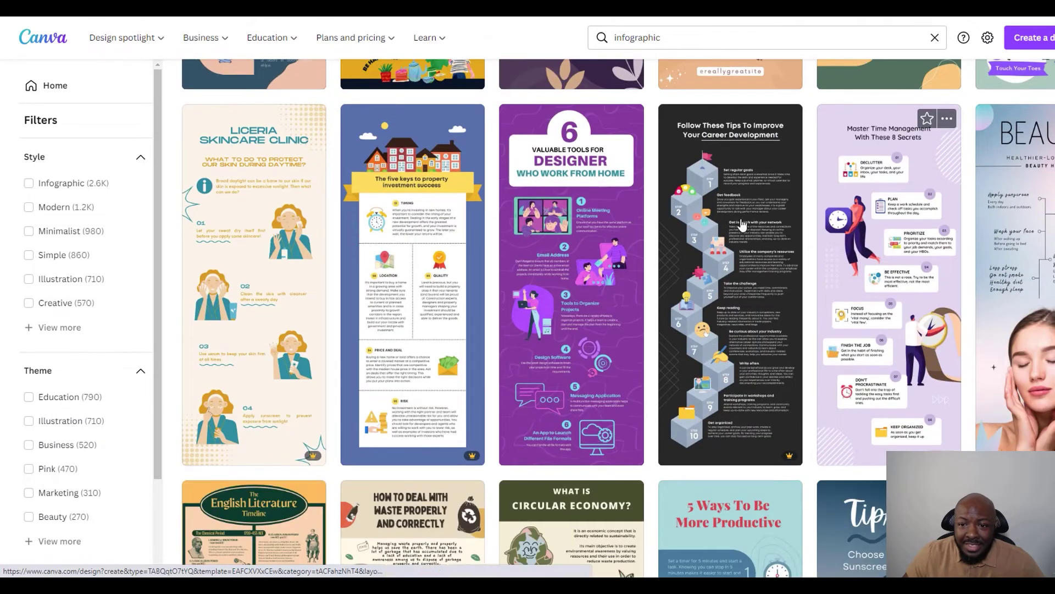
{"action": "scroll", "coordinate": [608, 340], "scroll_direction": "down", "scroll_amount": 6}
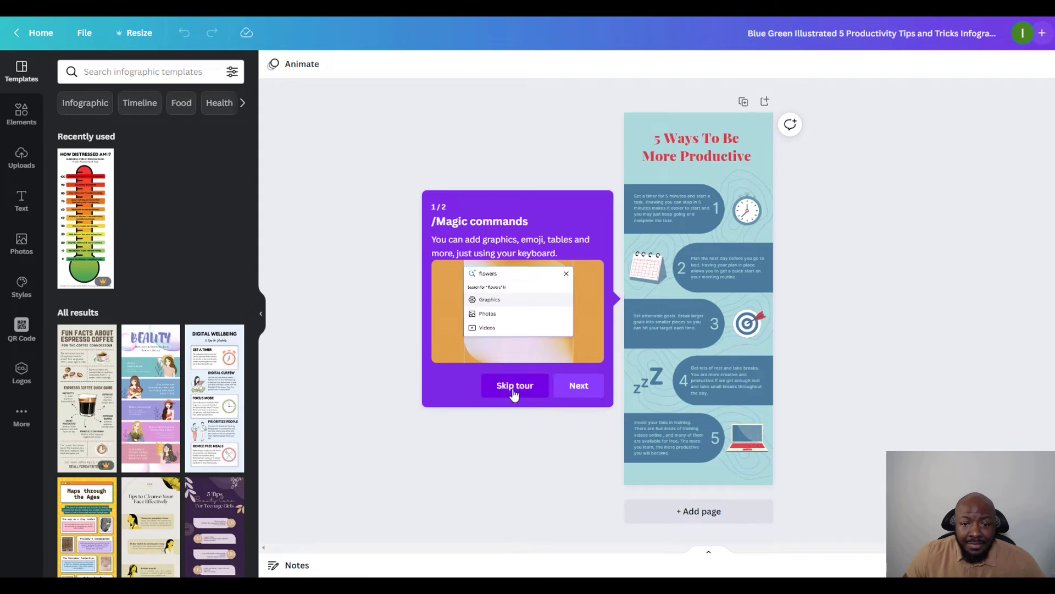
Set the infographic title's font to bold Gagalin
{"action": "left_click", "coordinate": [512, 389]}
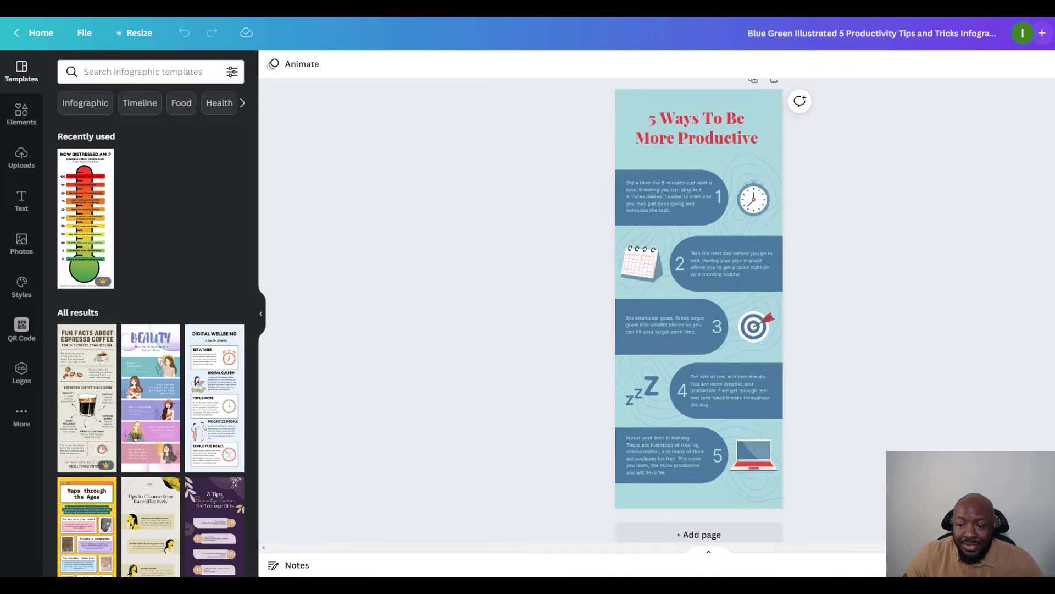
{"action": "scroll", "coordinate": [699, 298], "scroll_direction": "up", "scroll_amount": 3}
{"action": "scroll", "coordinate": [936, 436], "scroll_direction": "up", "scroll_amount": 3}
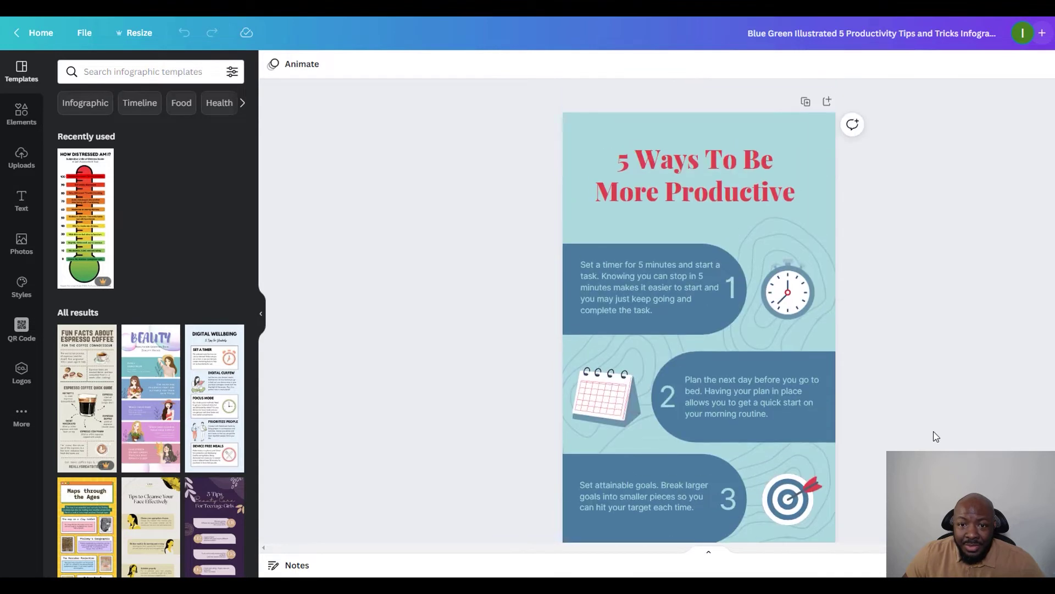
{"action": "left_click", "coordinate": [678, 167]}
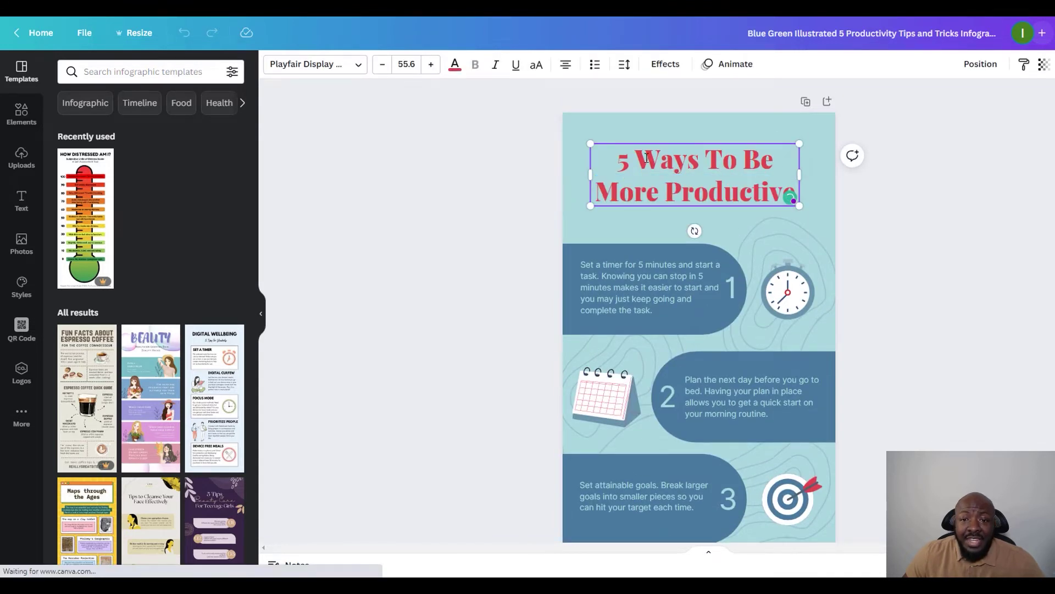
{"action": "left_click_drag", "start_coordinate": [621, 159], "coordinate": [790, 178]}
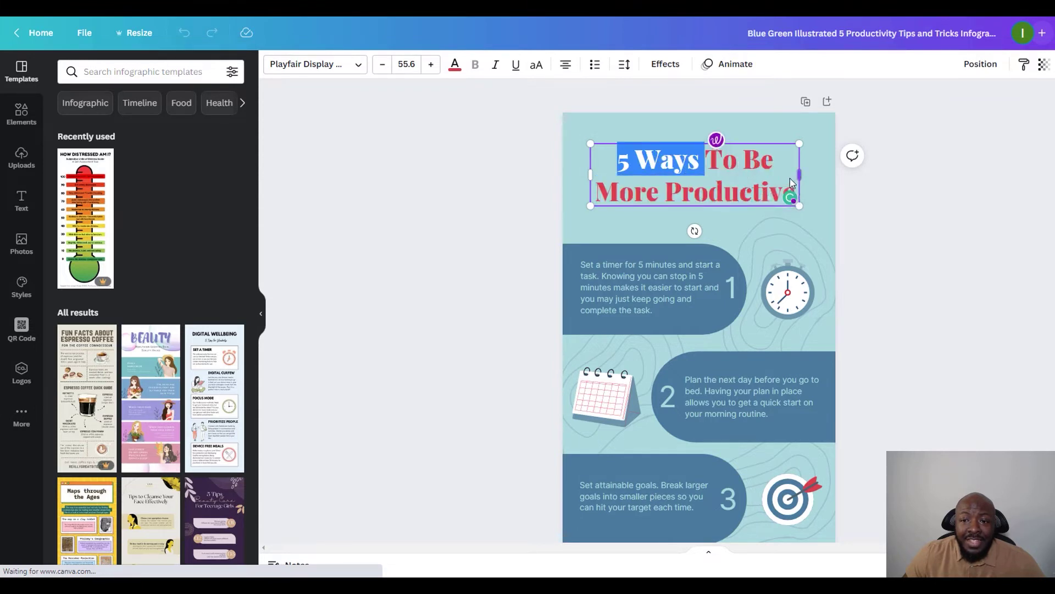
{"action": "left_click", "coordinate": [624, 160]}
{"action": "left_click_drag", "start_coordinate": [623, 161], "coordinate": [798, 193]}
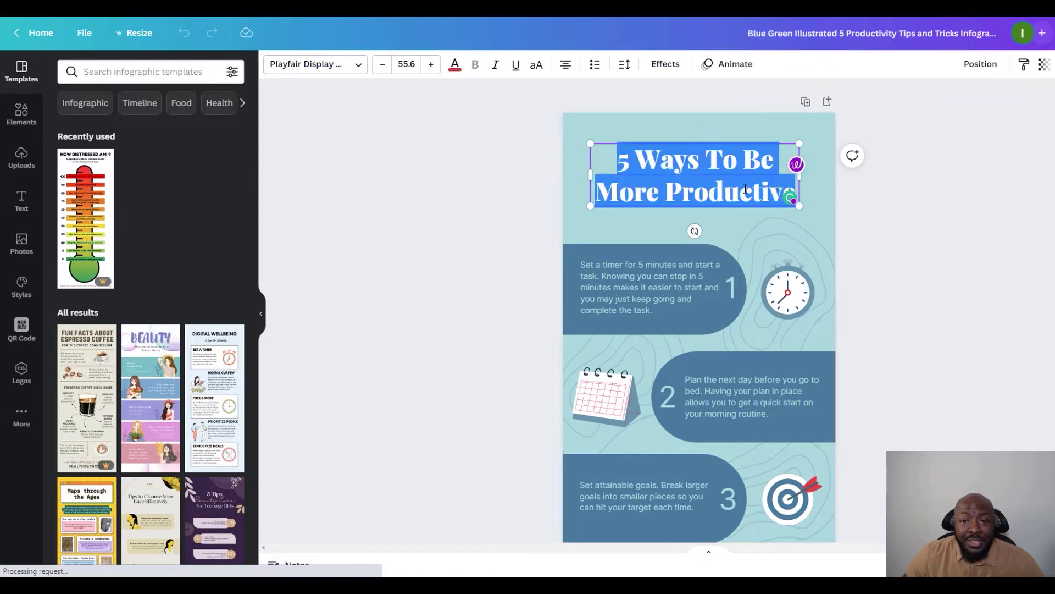
{"action": "left_click", "coordinate": [357, 66]}
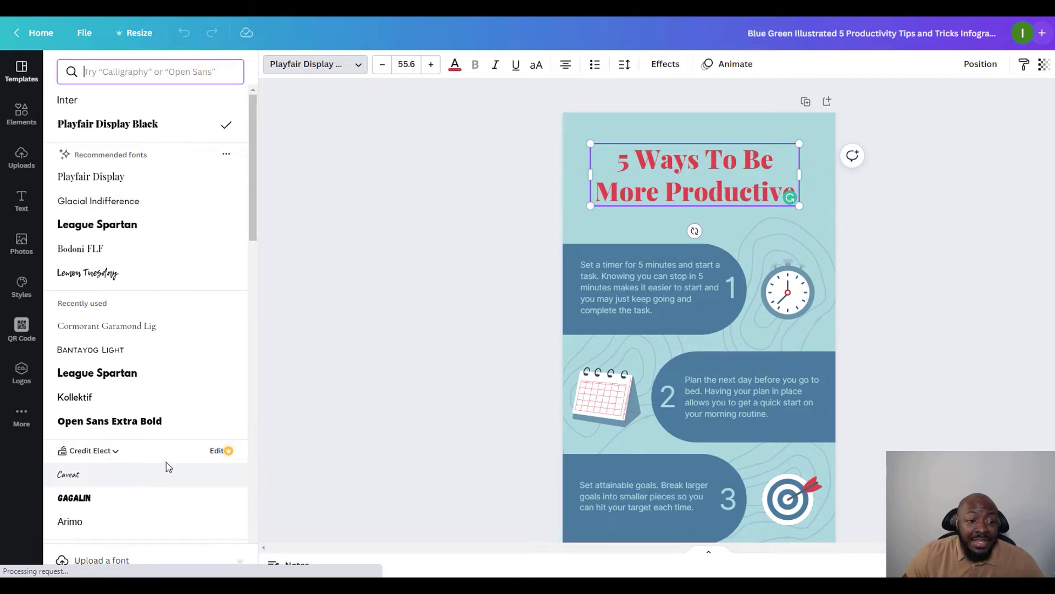
{"action": "scroll", "coordinate": [168, 466], "scroll_direction": "down", "scroll_amount": 1}
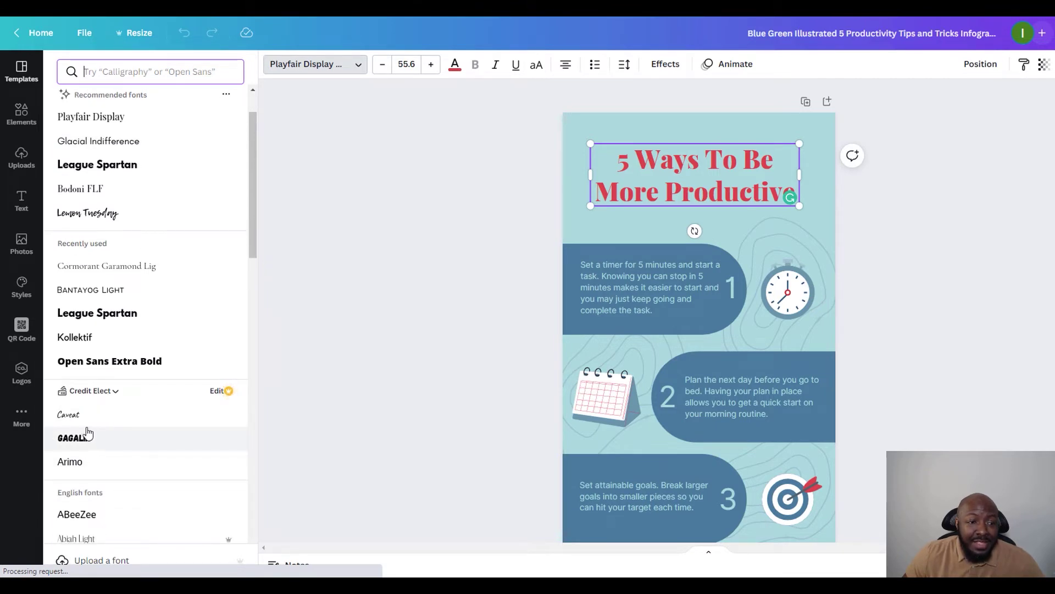
{"action": "left_click", "coordinate": [86, 415]}
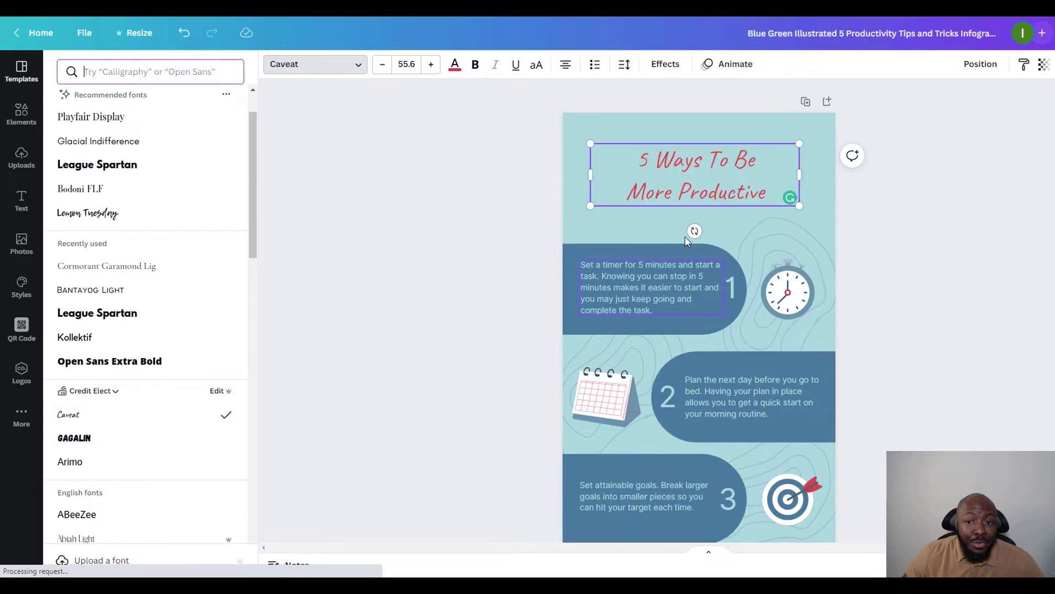
{"action": "left_click", "coordinate": [104, 439]}
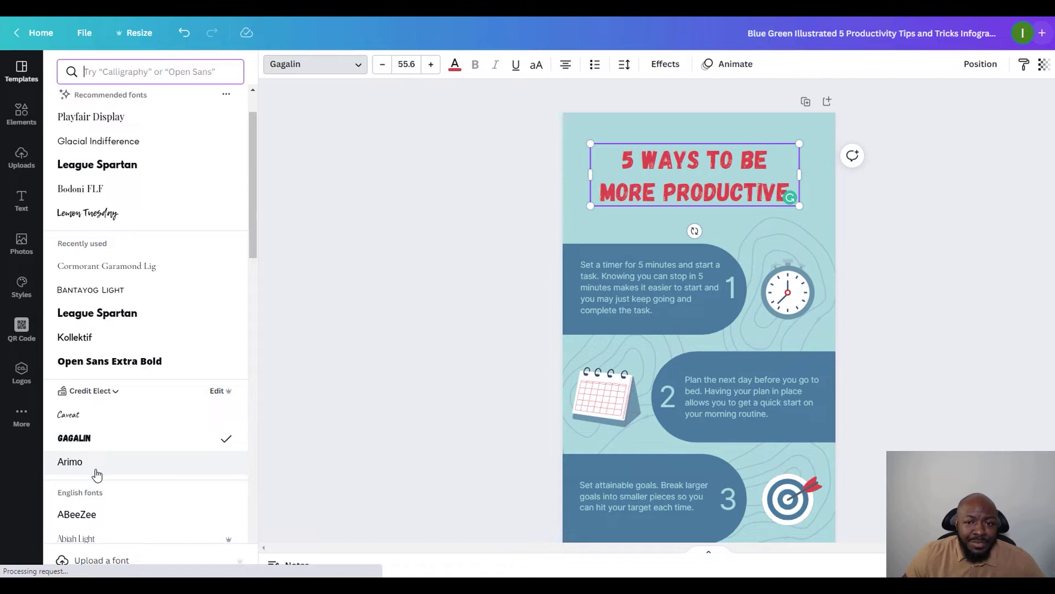
{"action": "key", "text": "Escape"}
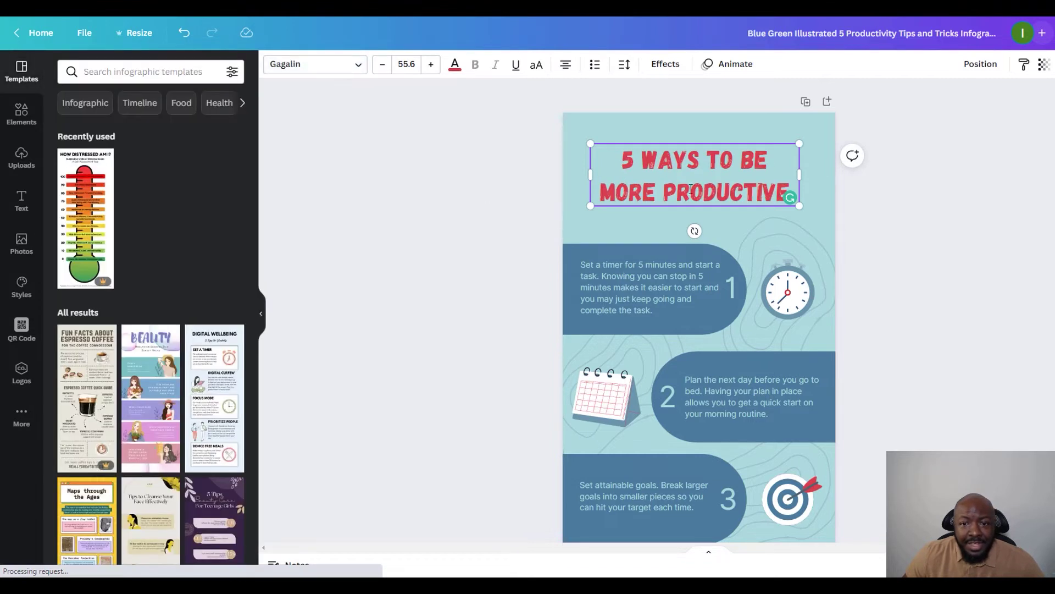
Change the step-1 tip text font to handwritten Caveat
{"action": "double_click", "coordinate": [652, 281]}
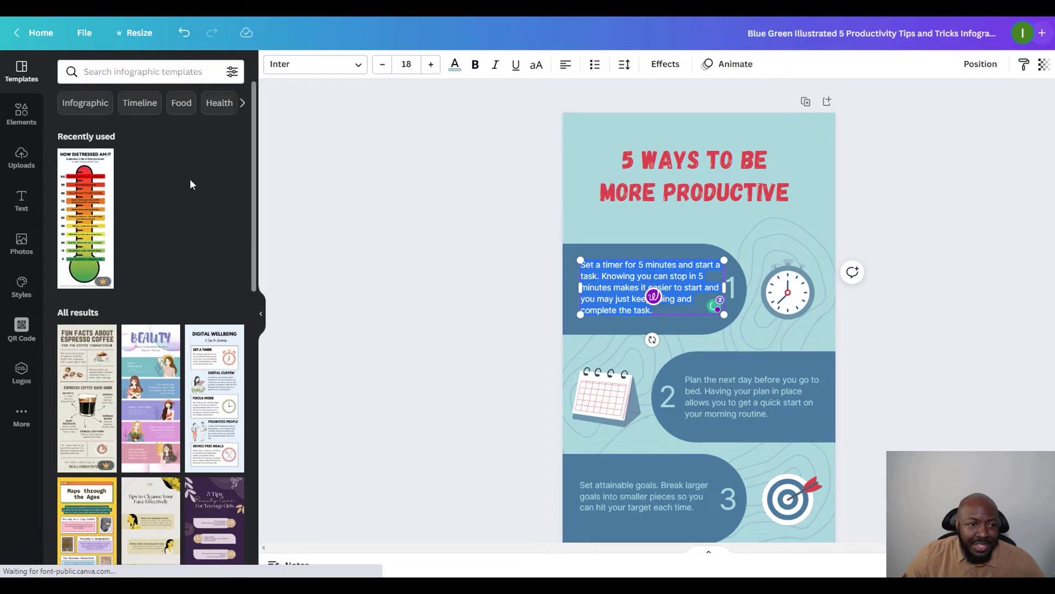
{"action": "left_click", "coordinate": [354, 67]}
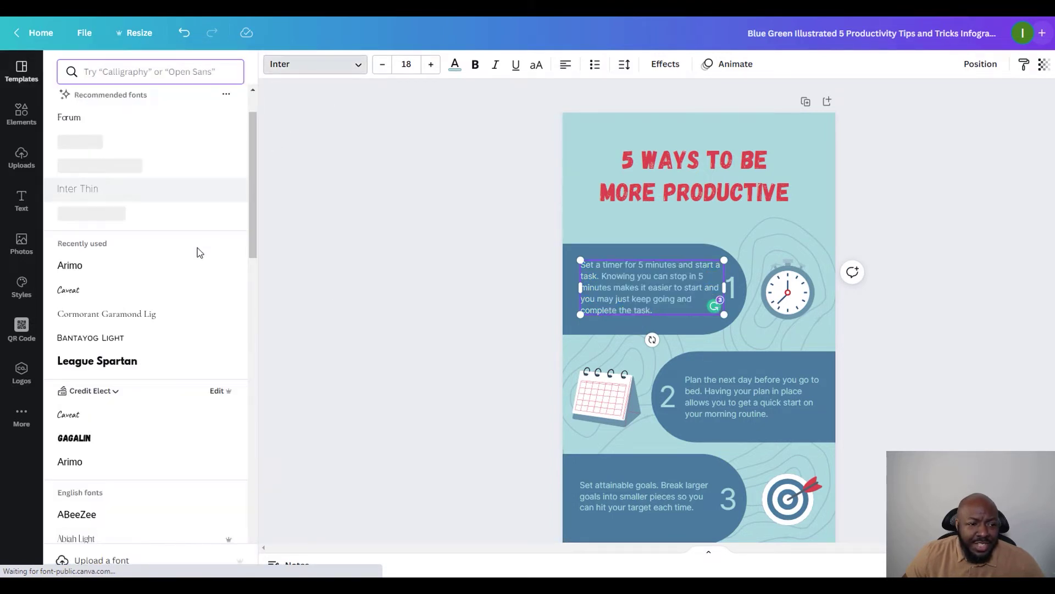
{"action": "left_click", "coordinate": [104, 462]}
{"action": "left_click", "coordinate": [134, 415]}
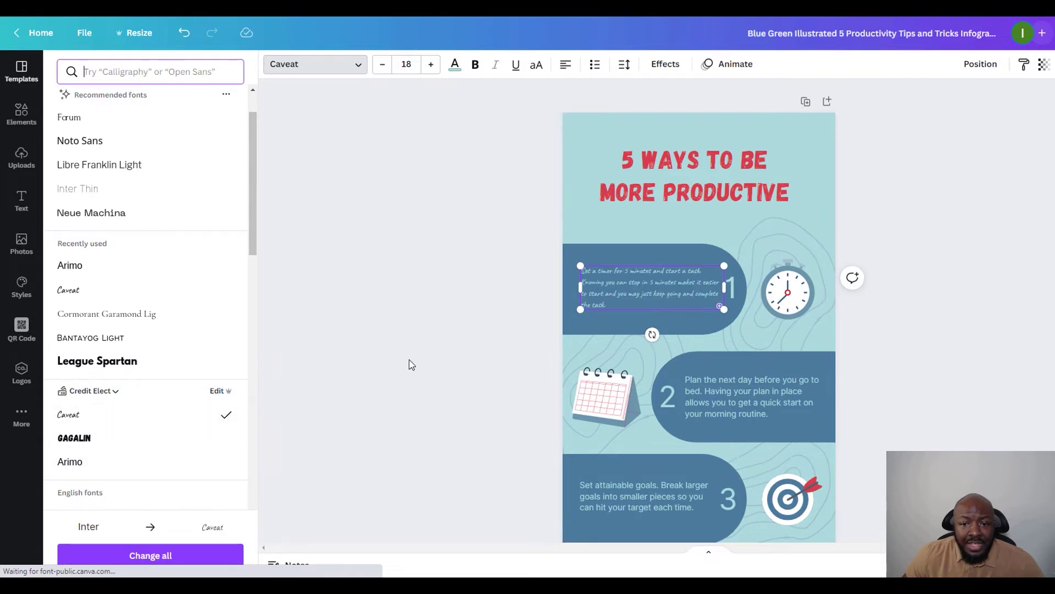
{"action": "key", "text": "Escape"}
{"action": "left_click", "coordinate": [970, 200]}
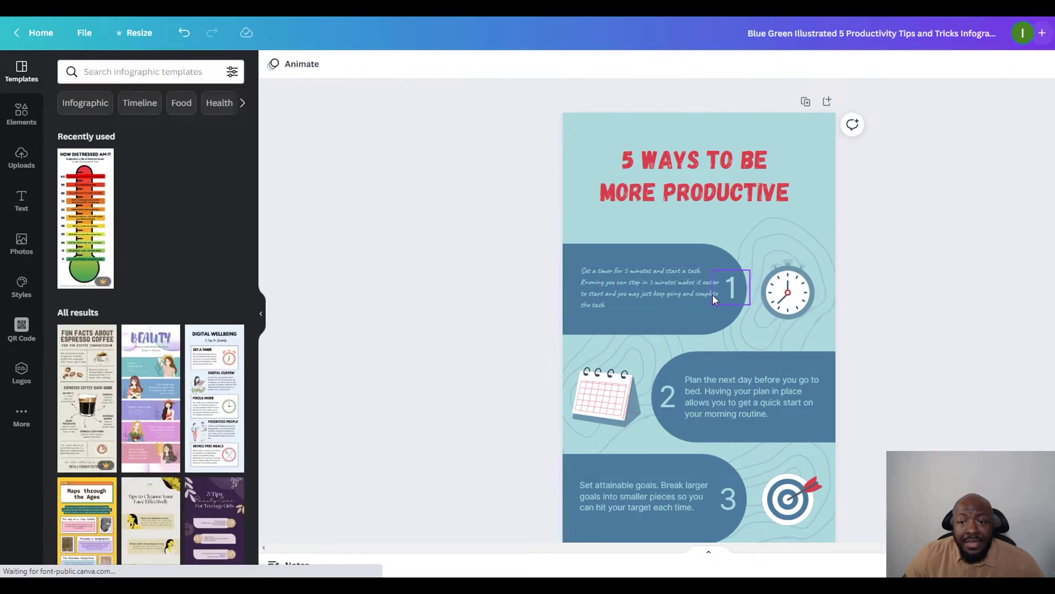
Widen the step-1 blue banner shape to about 272, ending just before the clock icon
{"action": "left_click", "coordinate": [667, 256]}
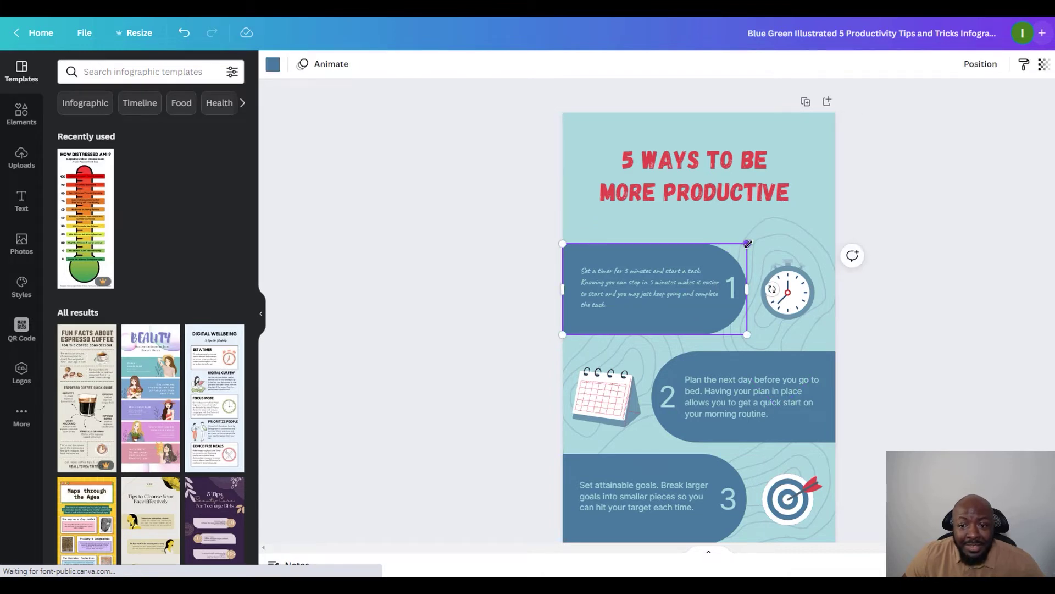
{"action": "mouse_move", "coordinate": [748, 244]}
{"action": "left_mouse_down"}
{"action": "mouse_move", "coordinate": [793, 235]}
{"action": "mouse_move", "coordinate": [751, 247]}
{"action": "left_mouse_up"}
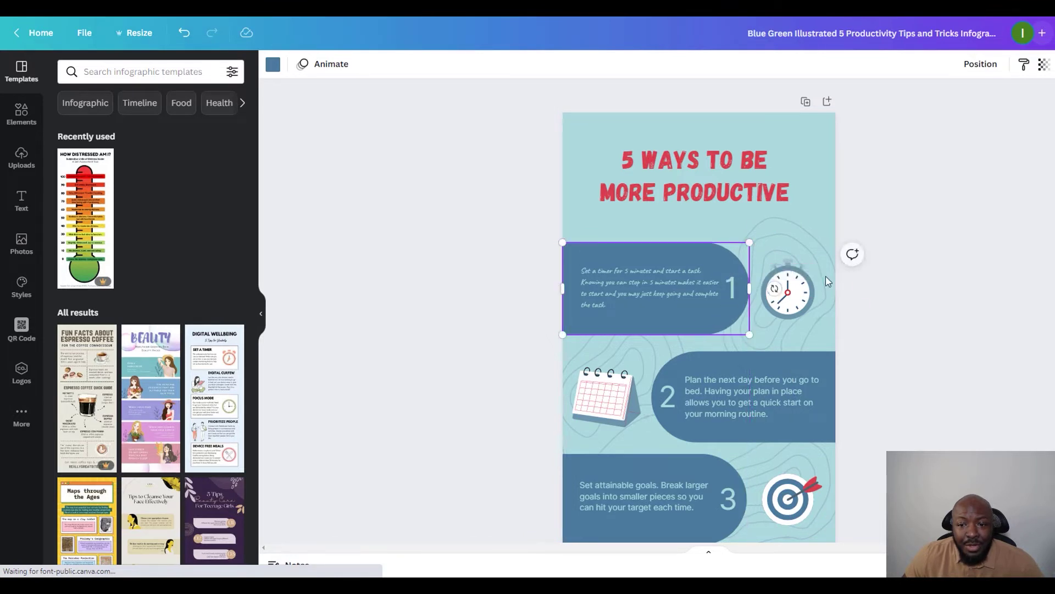
{"action": "left_click", "coordinate": [792, 295]}
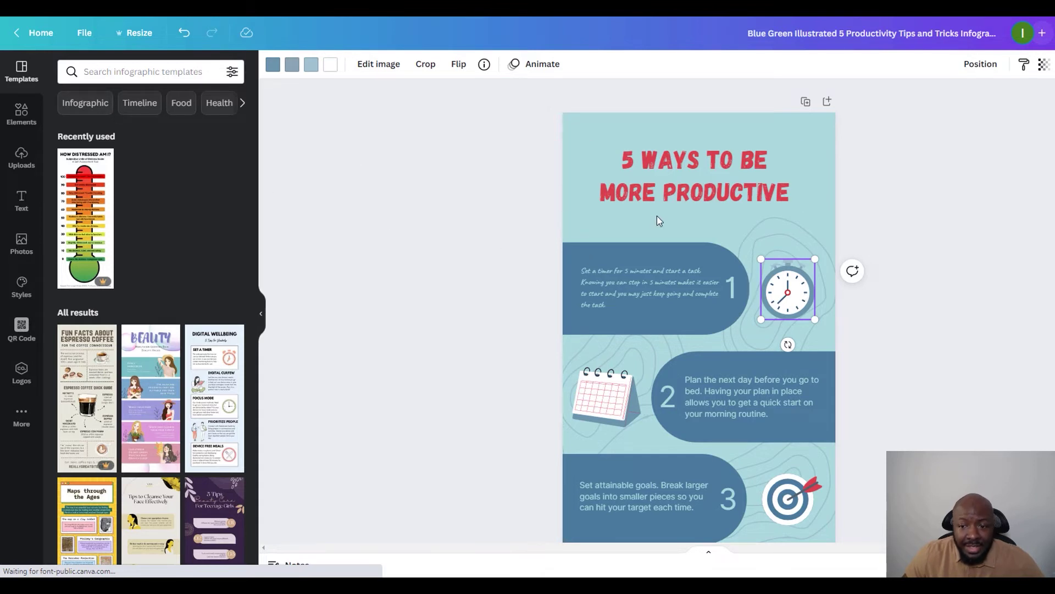
Replace the stopwatch with a pink cartoon cow from a 'cow' elements search, shrunk beside the 1
{"action": "key", "text": "Delete"}
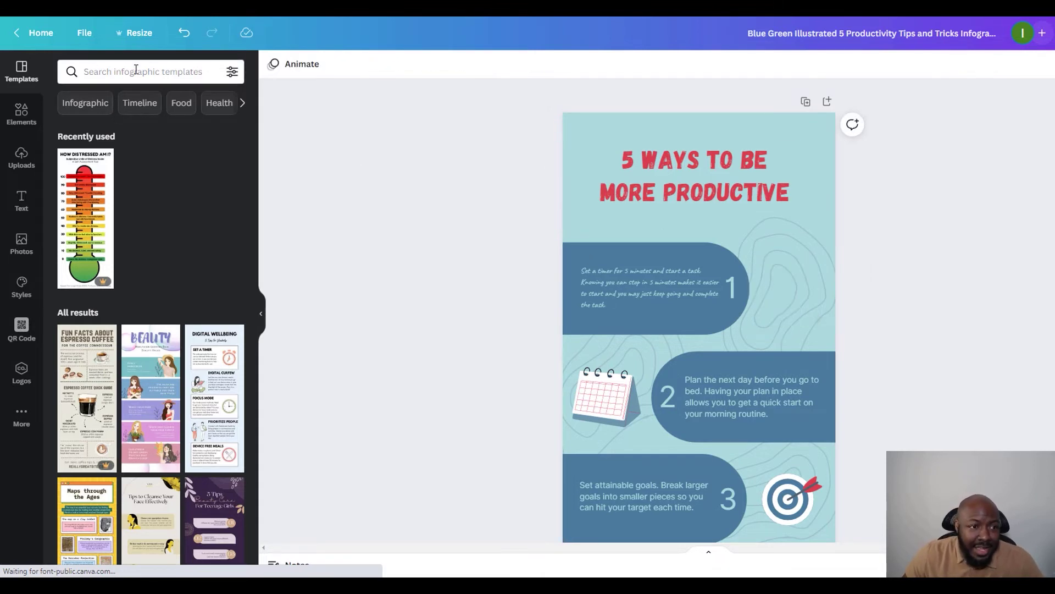
{"action": "left_click", "coordinate": [25, 113]}
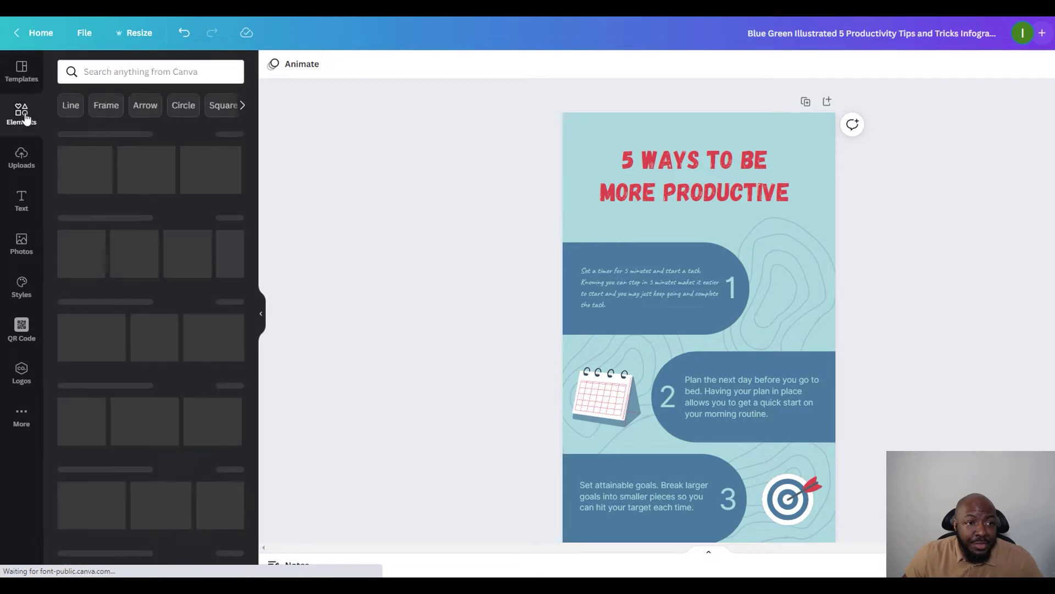
{"action": "left_click", "coordinate": [158, 70]}
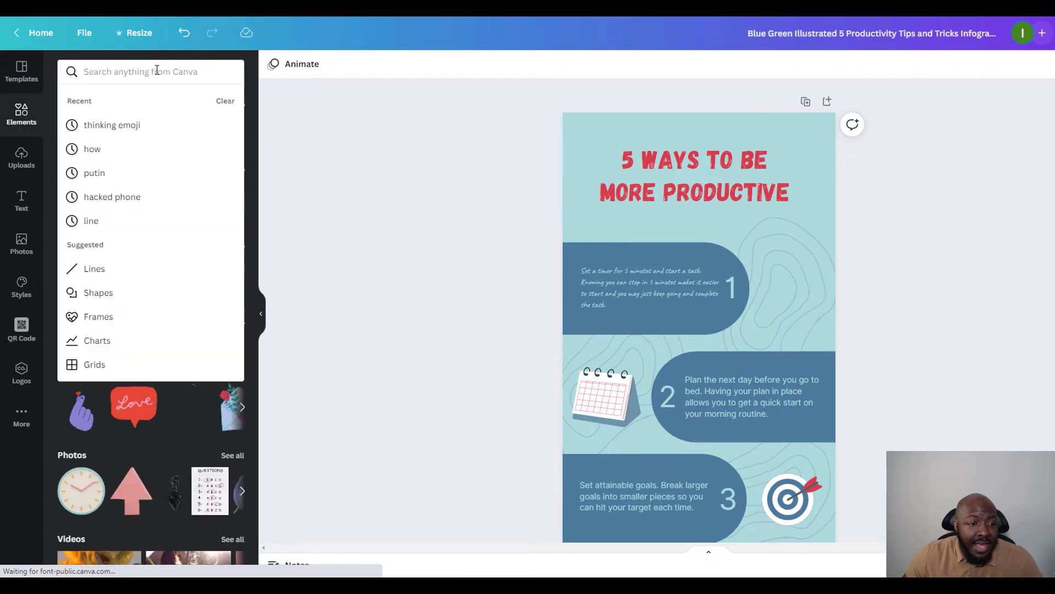
{"action": "type", "text": "cow"}
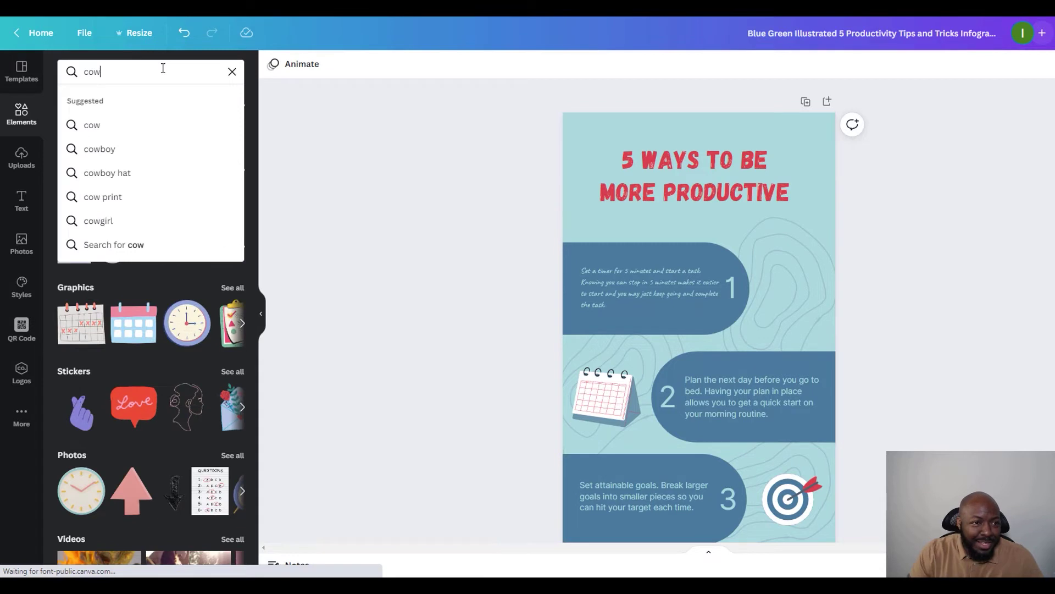
{"action": "key", "text": "Return"}
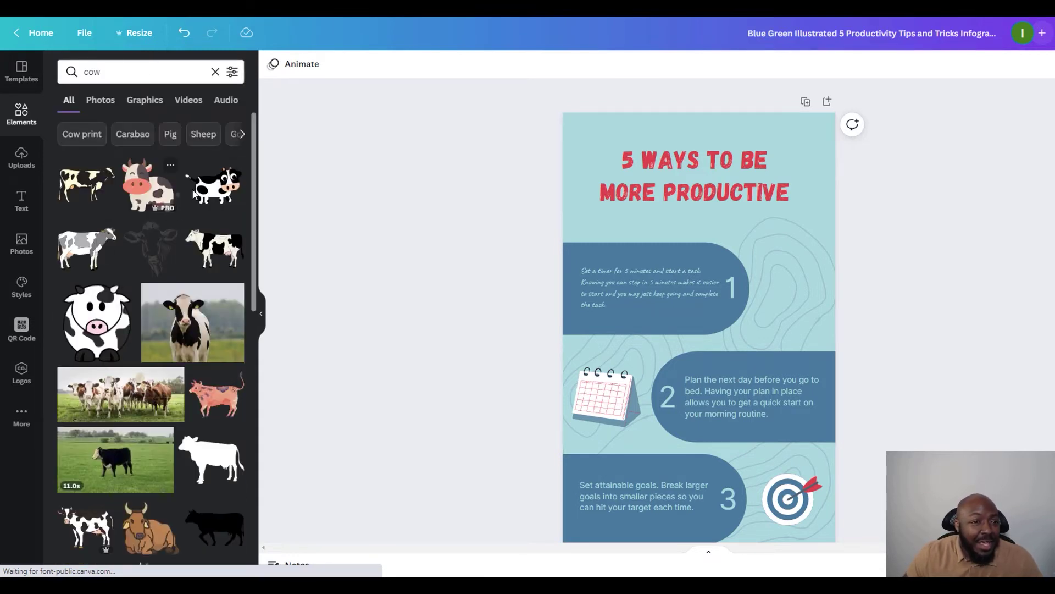
{"action": "mouse_move", "coordinate": [151, 191]}
{"action": "left_mouse_down"}
{"action": "mouse_move", "coordinate": [731, 277]}
{"action": "mouse_move", "coordinate": [117, 165]}
{"action": "mouse_move", "coordinate": [162, 192]}
{"action": "left_mouse_up"}
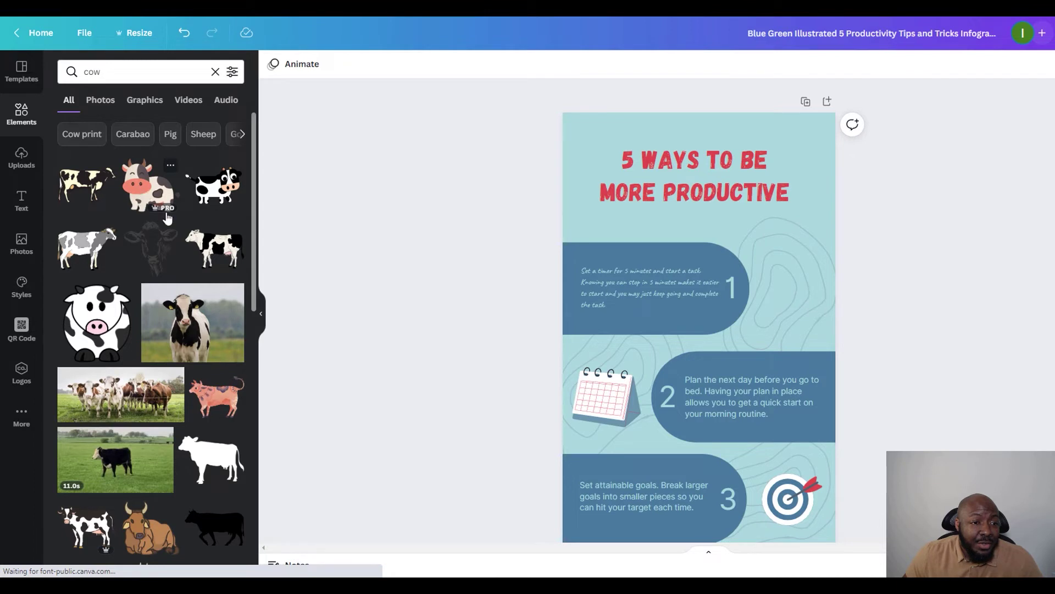
{"action": "left_click_drag", "start_coordinate": [152, 195], "coordinate": [760, 262]}
{"action": "left_click_drag", "start_coordinate": [840, 229], "coordinate": [800, 257]}
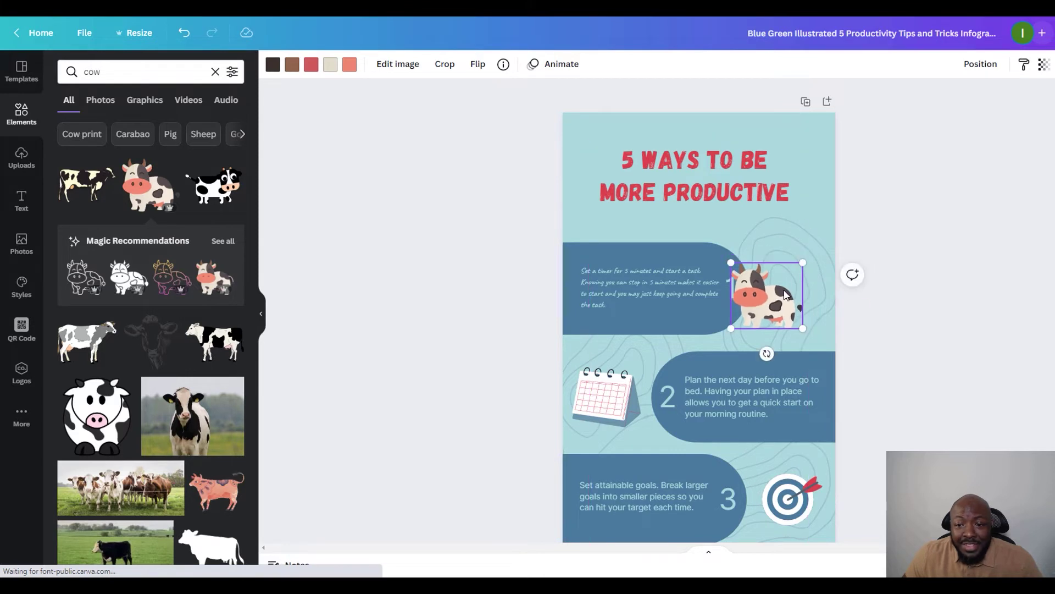
{"action": "left_click_drag", "start_coordinate": [782, 298], "coordinate": [803, 290]}
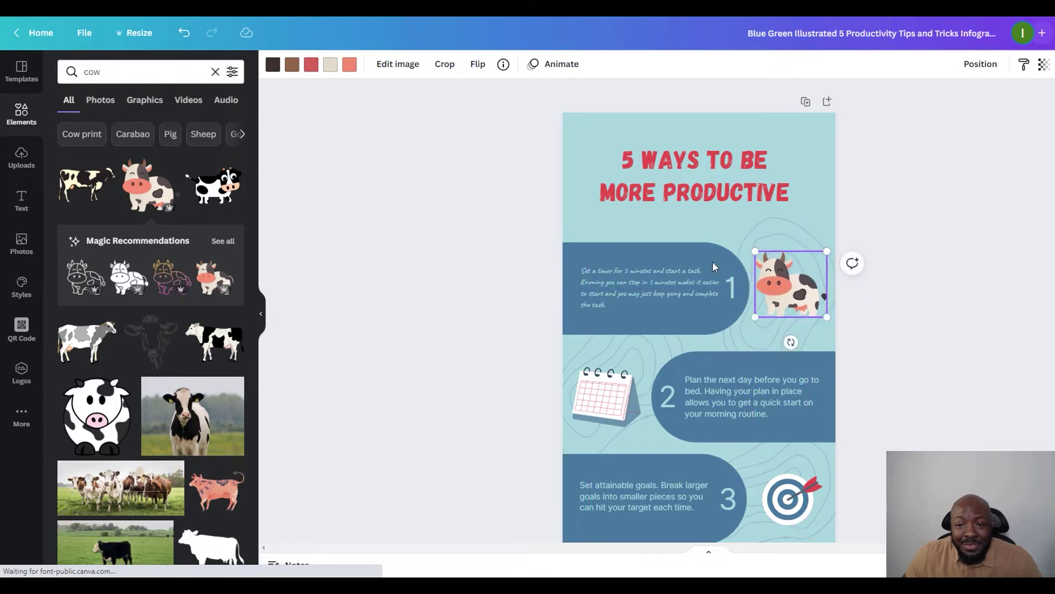
{"action": "left_click", "coordinate": [953, 295]}
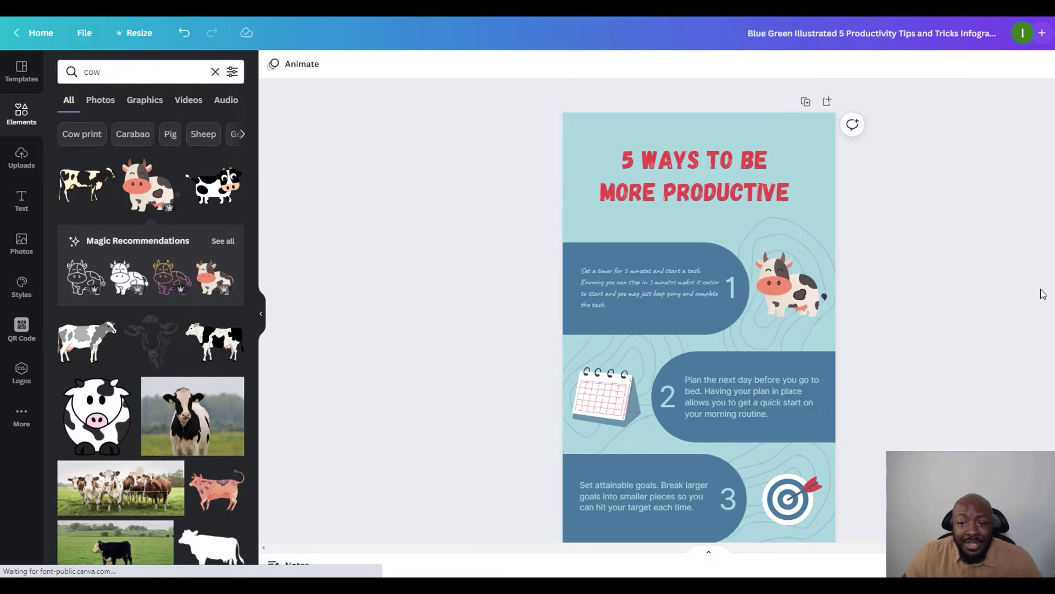
{"action": "left_click", "coordinate": [796, 291]}
{"action": "left_click", "coordinate": [779, 215]}
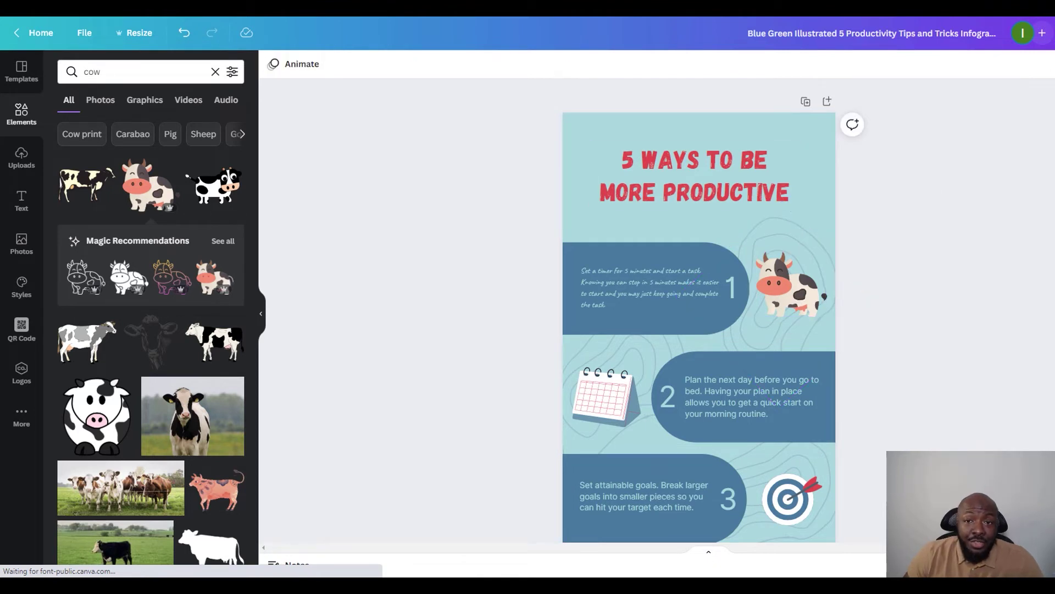
{"action": "scroll", "coordinate": [760, 378], "scroll_direction": "down", "scroll_amount": 3}
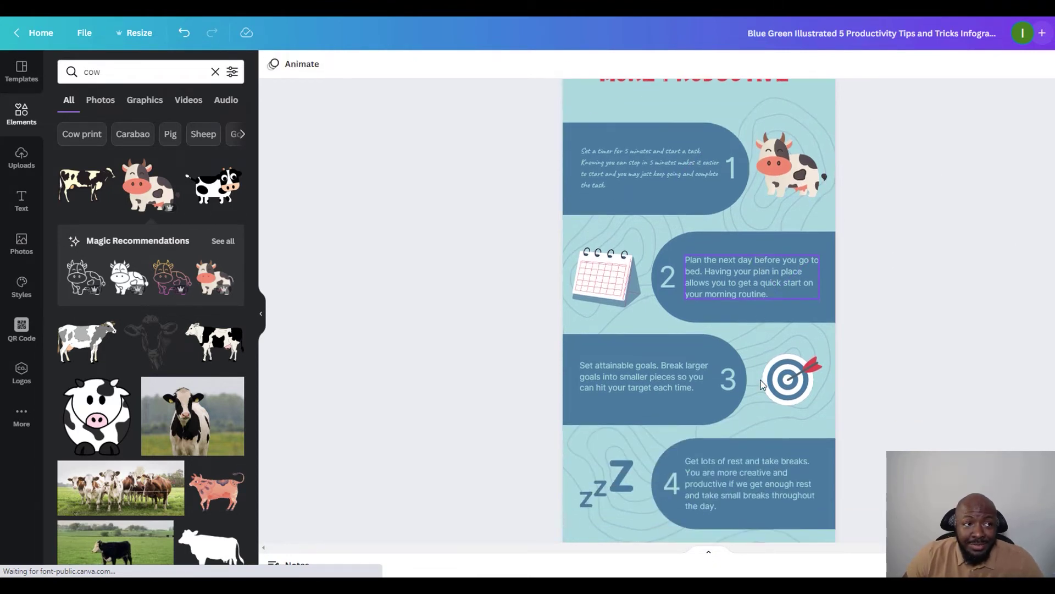
{"action": "scroll", "coordinate": [762, 383], "scroll_direction": "down", "scroll_amount": 3}
{"action": "scroll", "coordinate": [762, 384], "scroll_direction": "up", "scroll_amount": 5}
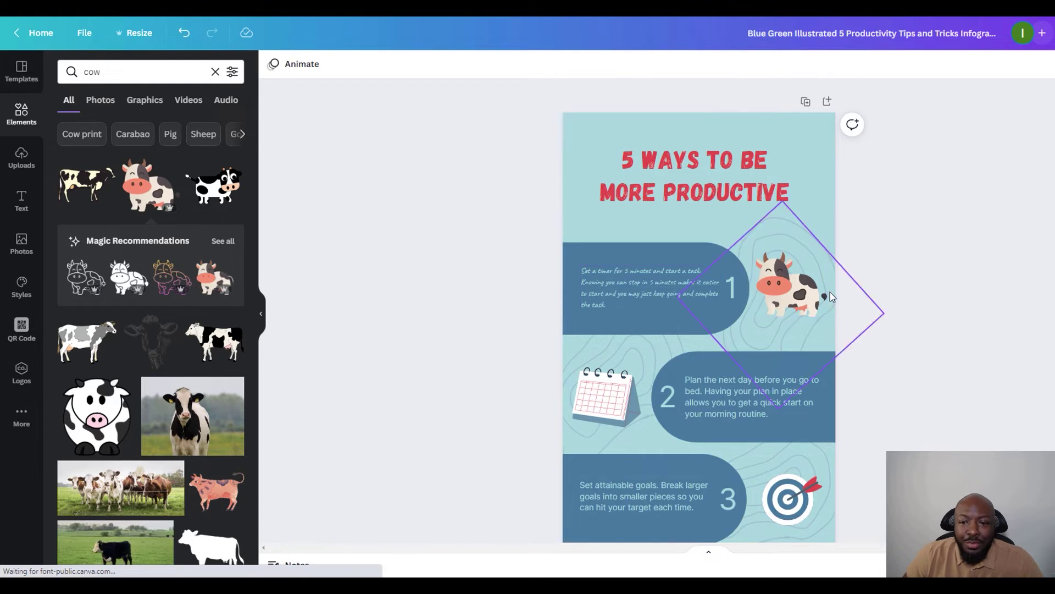
{"action": "scroll", "coordinate": [954, 337], "scroll_direction": "down", "scroll_amount": 3}
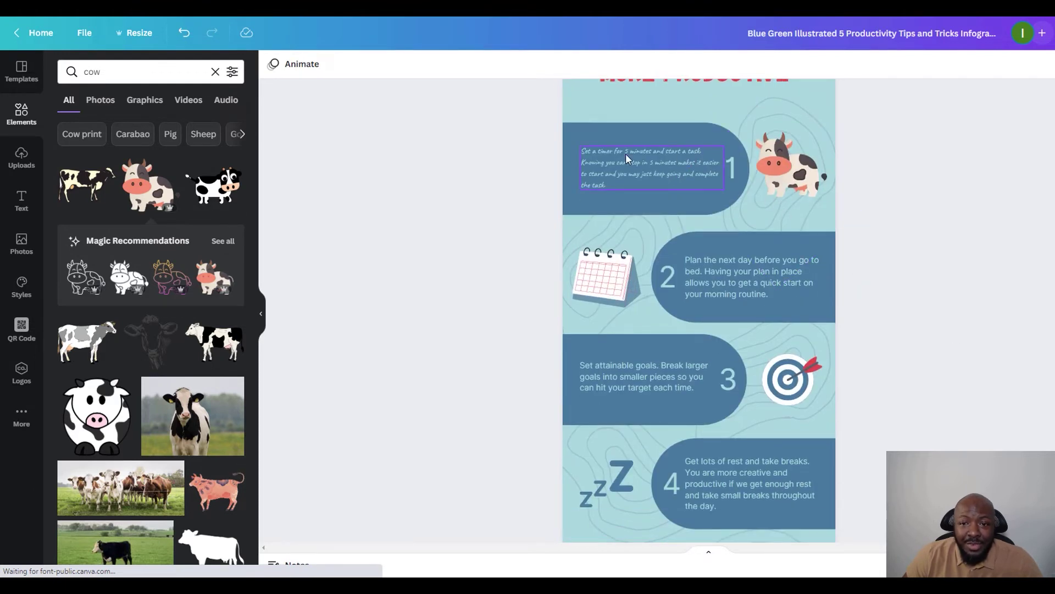
{"action": "scroll", "coordinate": [859, 181], "scroll_direction": "up", "scroll_amount": 3}
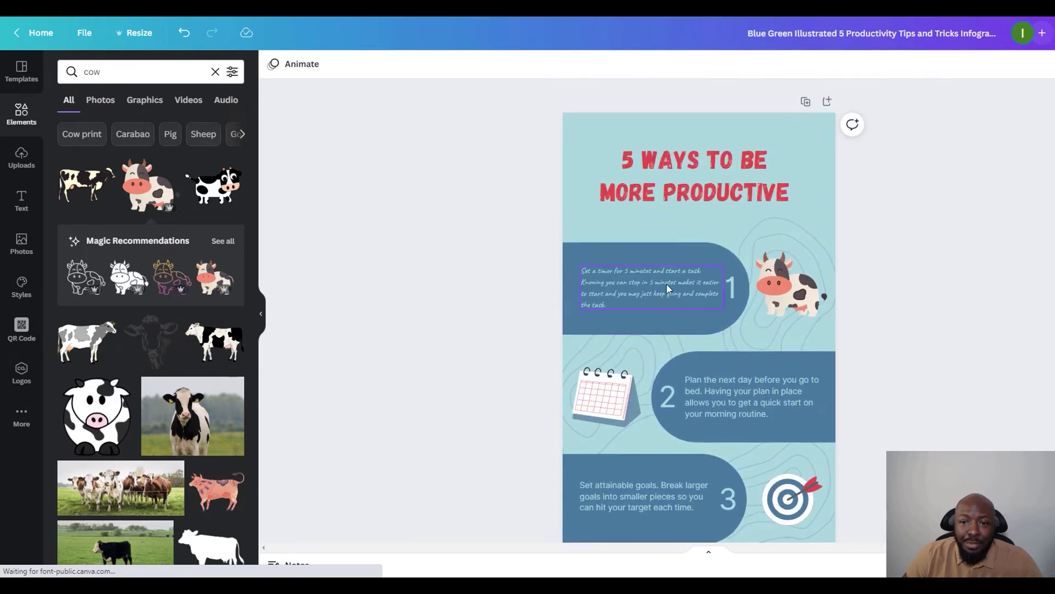
{"action": "scroll", "coordinate": [777, 425], "scroll_direction": "down", "scroll_amount": 8}
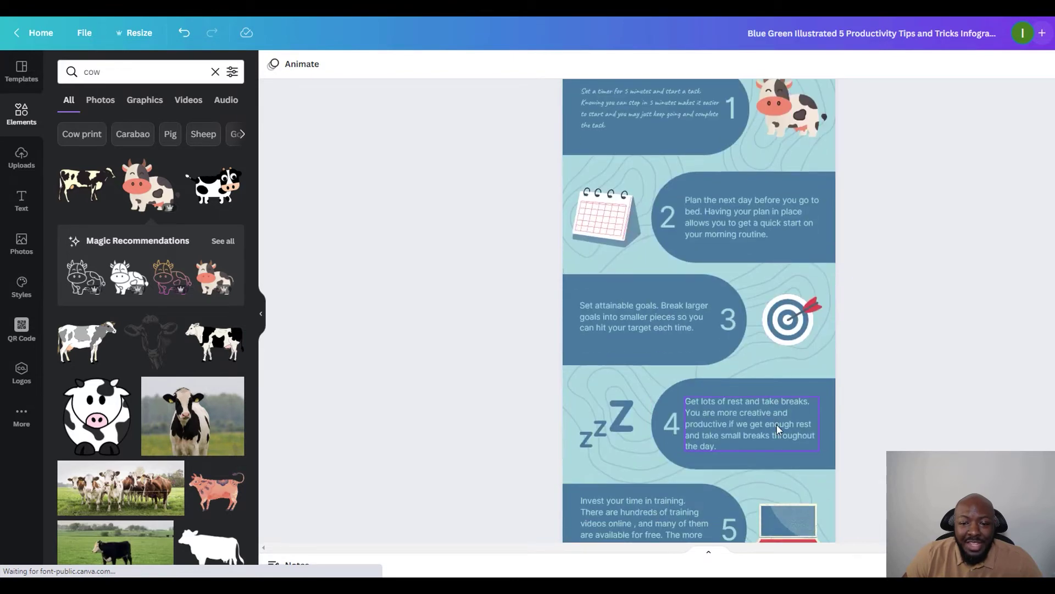
{"action": "scroll", "coordinate": [807, 319], "scroll_direction": "up", "scroll_amount": 8}
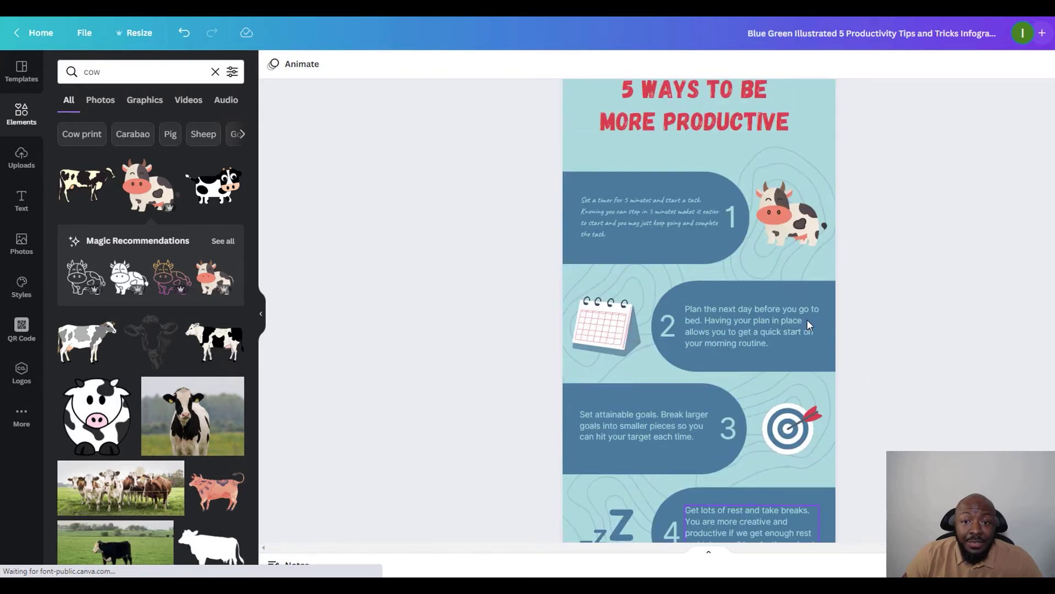
{"action": "left_click", "coordinate": [595, 106]}
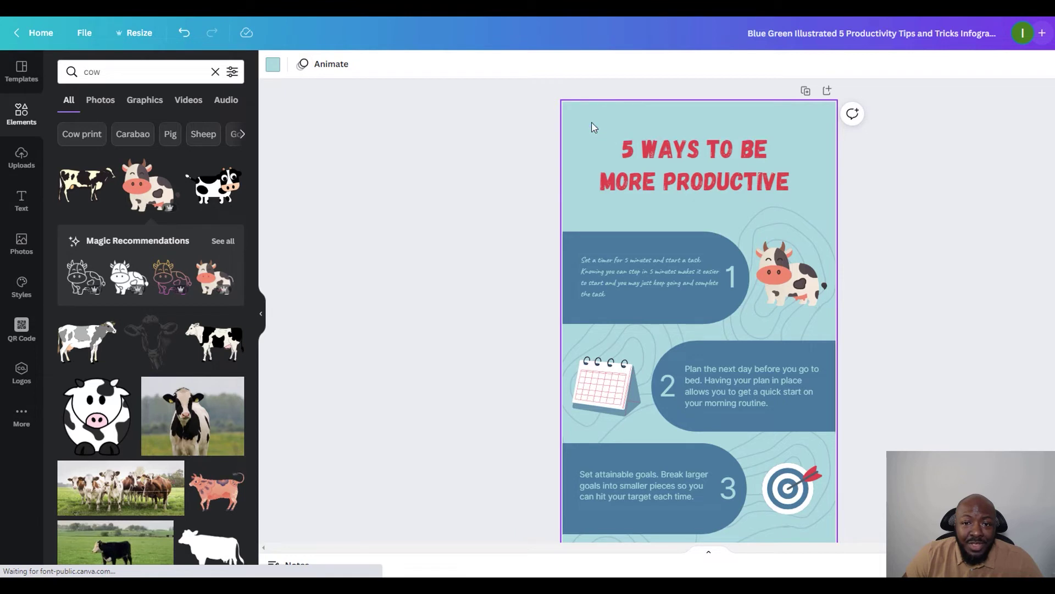
Change the page background colour from light blue to the palette's dark golden yellow
{"action": "left_click", "coordinate": [279, 70]}
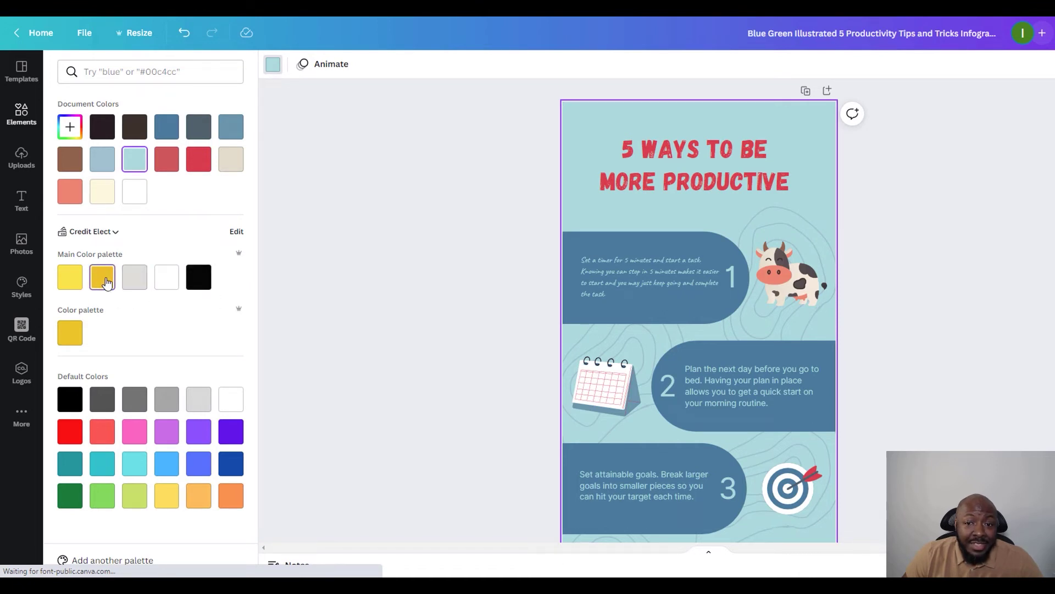
{"action": "left_click", "coordinate": [106, 281]}
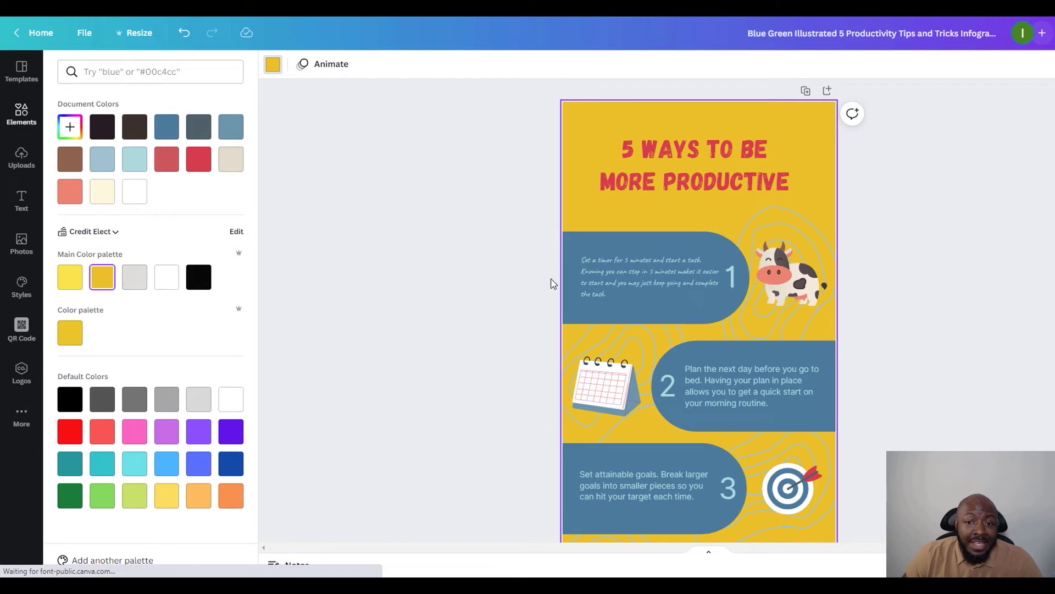
Recolour the contour-line graphics around the cow and lower-right to black
{"action": "left_click", "coordinate": [785, 223]}
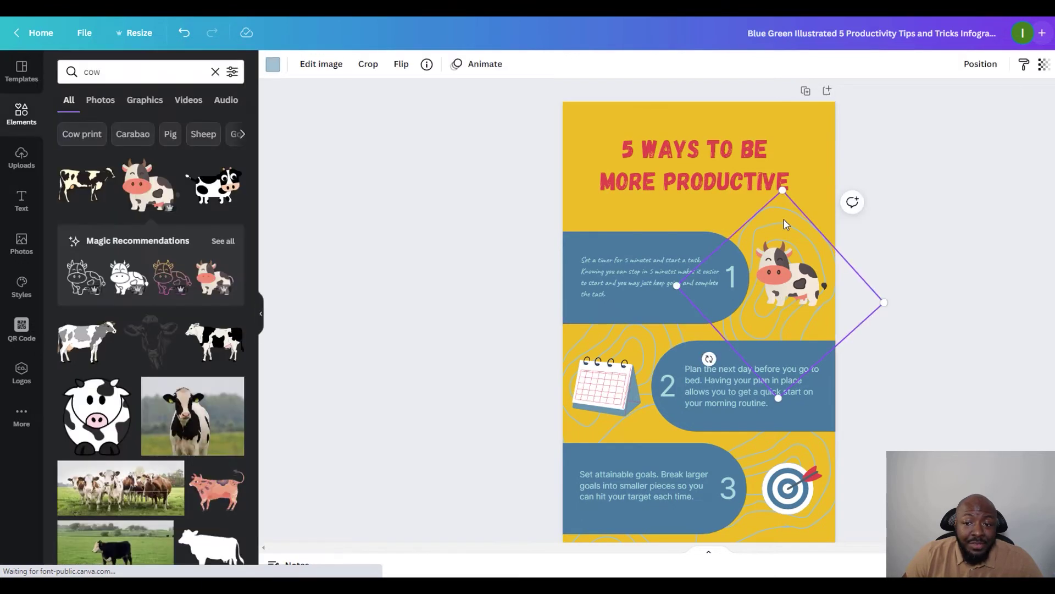
{"action": "left_click", "coordinate": [272, 66]}
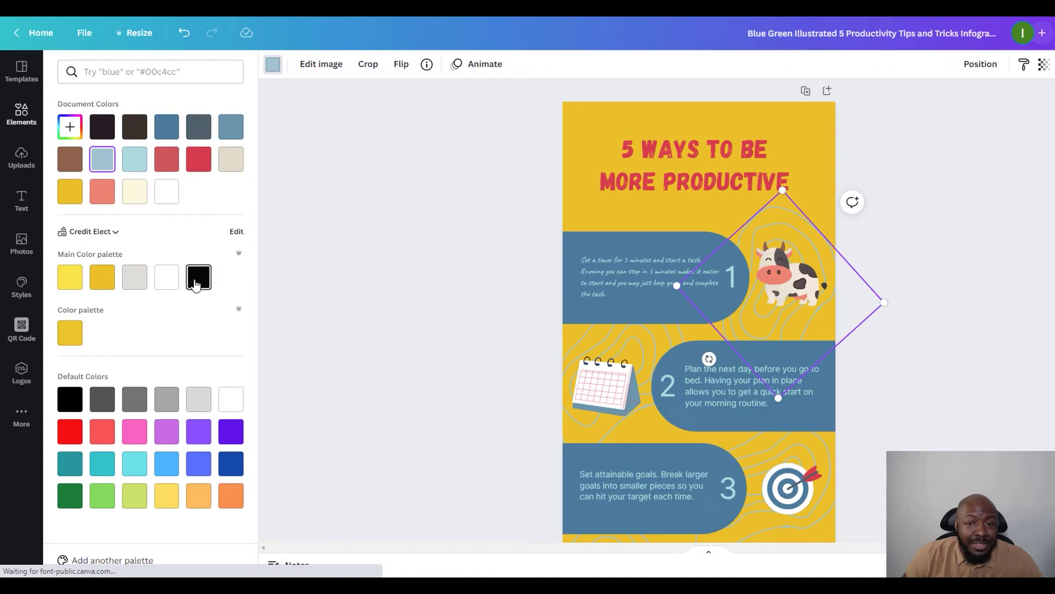
{"action": "left_click", "coordinate": [199, 278]}
{"action": "key", "text": "Tab"}
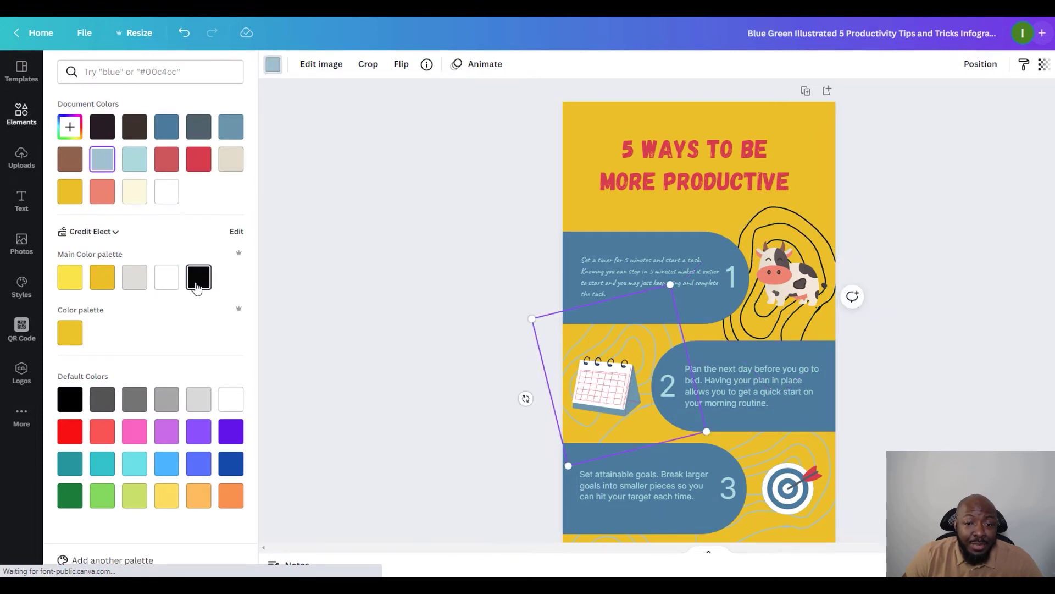
{"action": "key", "text": "Escape"}
{"action": "key", "text": "Tab"}
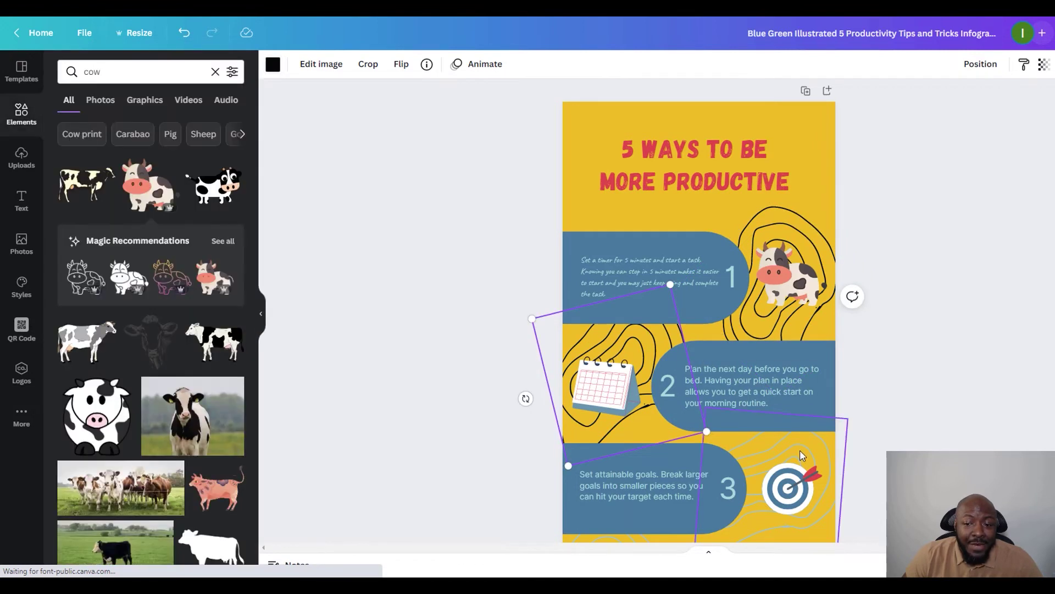
{"action": "left_click", "coordinate": [274, 65]}
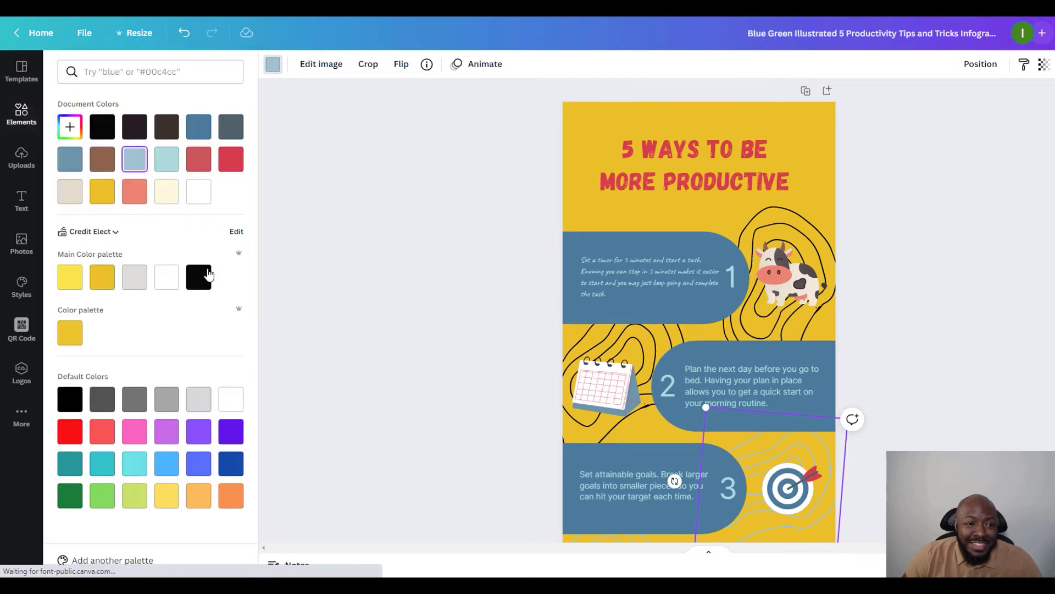
{"action": "left_click", "coordinate": [198, 277]}
{"action": "key", "text": "Escape"}
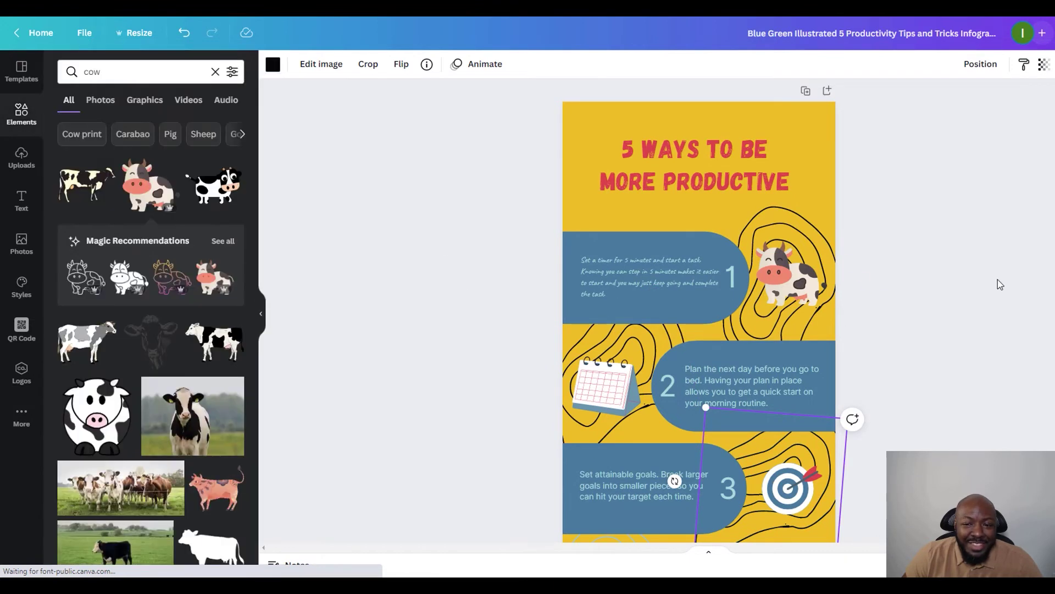
{"action": "left_click", "coordinate": [1000, 282]}
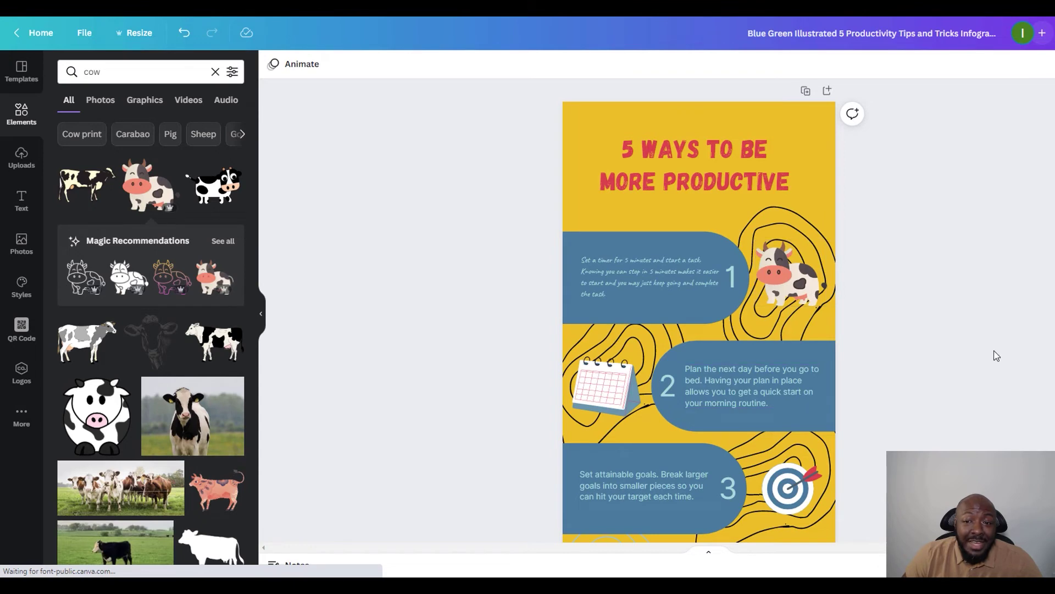
Open the Resize options, showing the design's custom 800 × 2000 px size
{"action": "scroll", "coordinate": [1038, 352], "scroll_direction": "down", "scroll_amount": 5}
{"action": "scroll", "coordinate": [1039, 351], "scroll_direction": "up", "scroll_amount": 5}
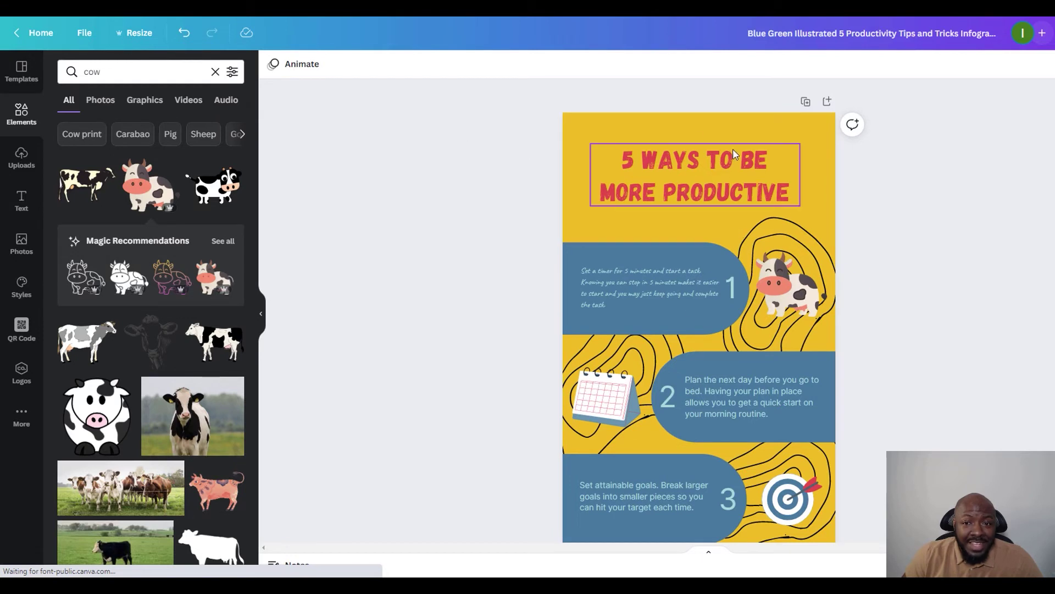
{"action": "left_click", "coordinate": [636, 151]}
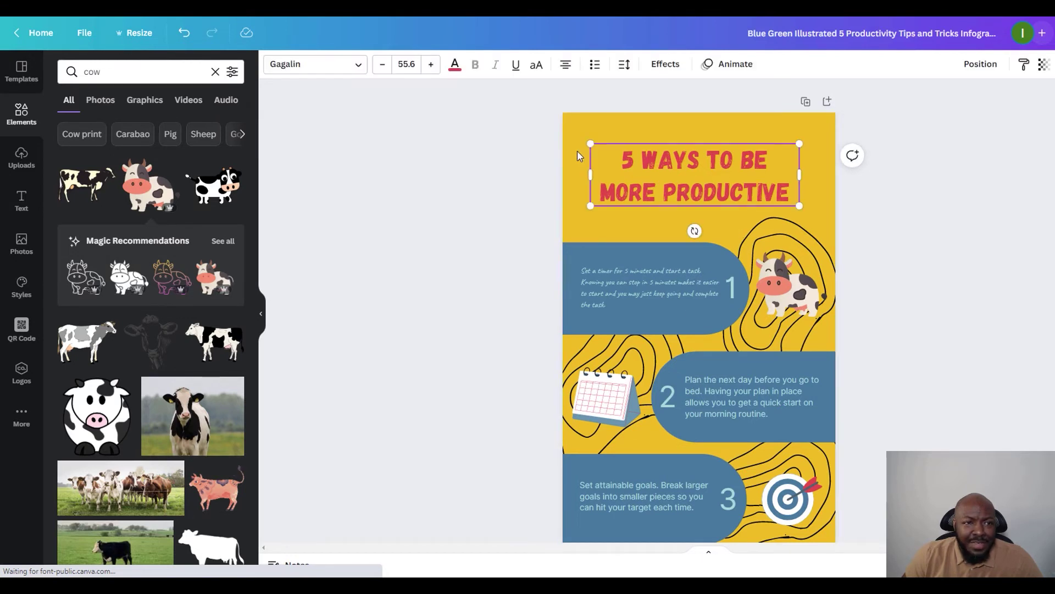
{"action": "left_click", "coordinate": [134, 34]}
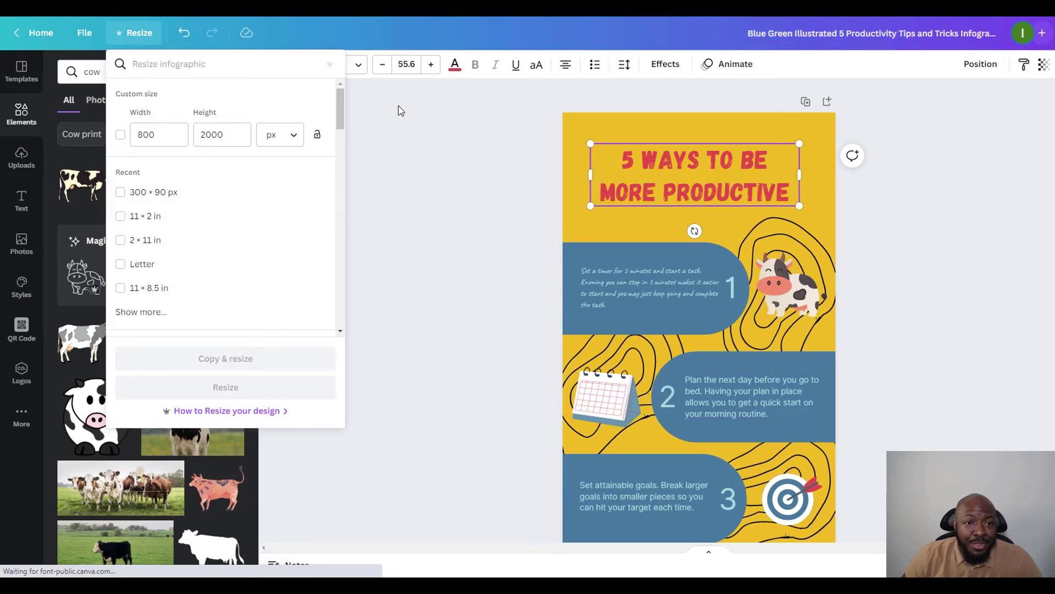
Close the Resize dropdown without changes and scroll through the yellow infographic
{"action": "left_click", "coordinate": [405, 167]}
{"action": "scroll", "coordinate": [872, 369], "scroll_direction": "down", "scroll_amount": 5}
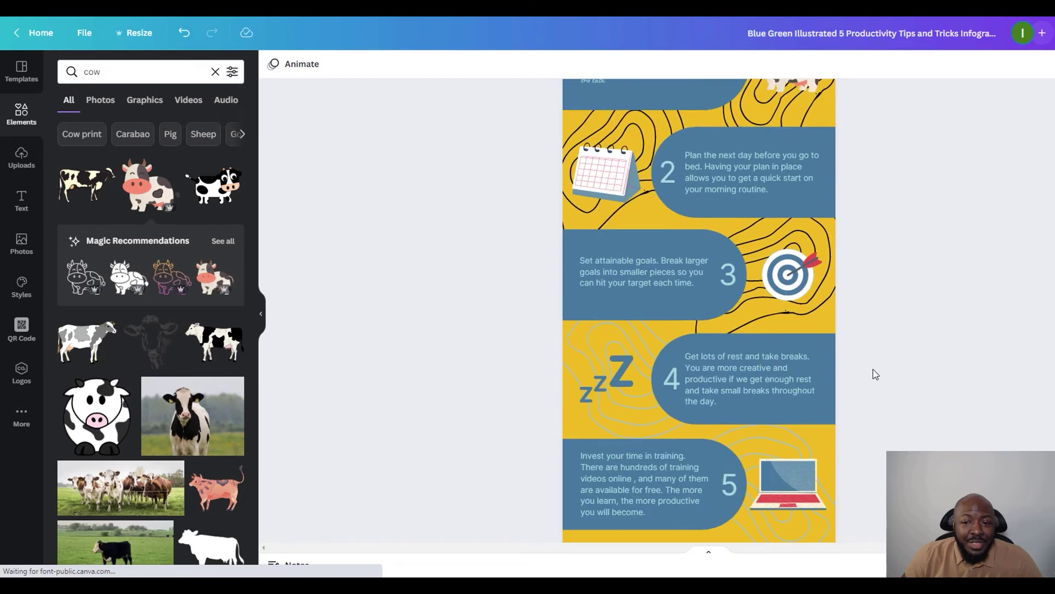
{"action": "scroll", "coordinate": [871, 369], "scroll_direction": "up", "scroll_amount": 5}
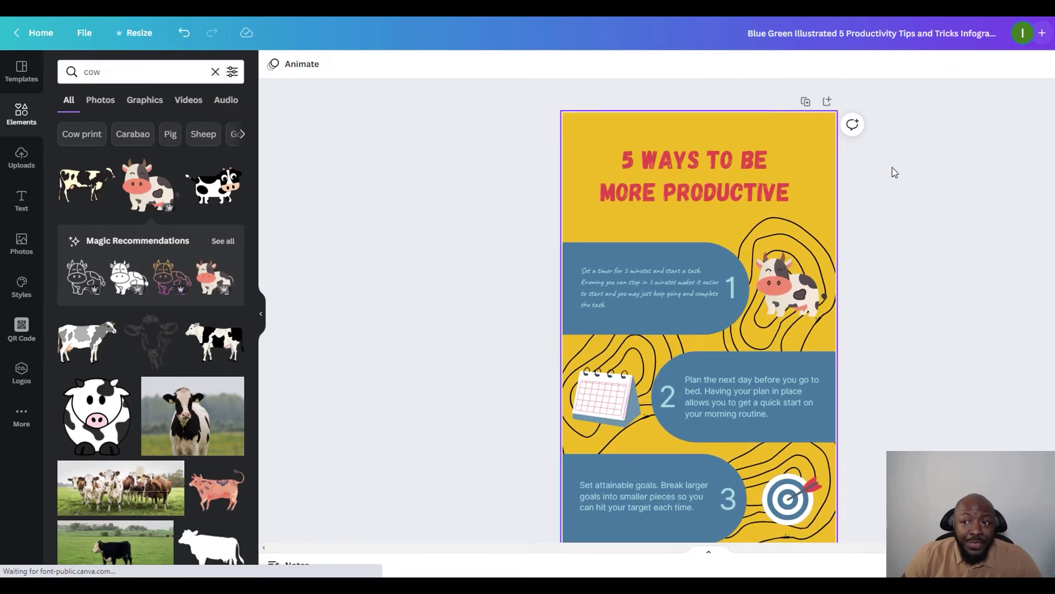
In the Download settings keep RGB colour space and list the file types, PDF Print currently chosen
{"action": "left_click", "coordinate": [1053, 33]}
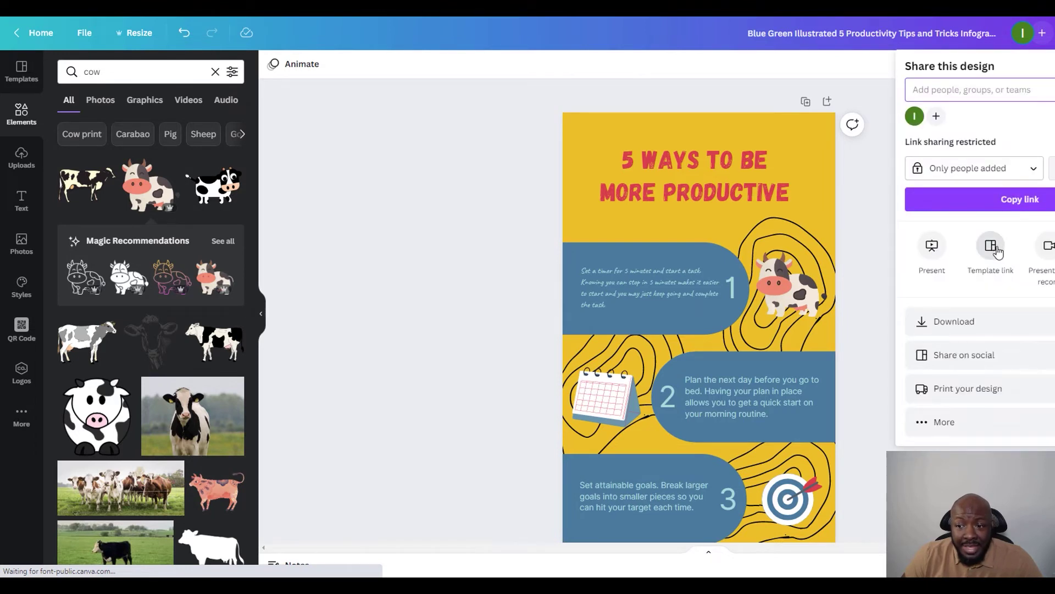
{"action": "left_click", "coordinate": [1016, 327]}
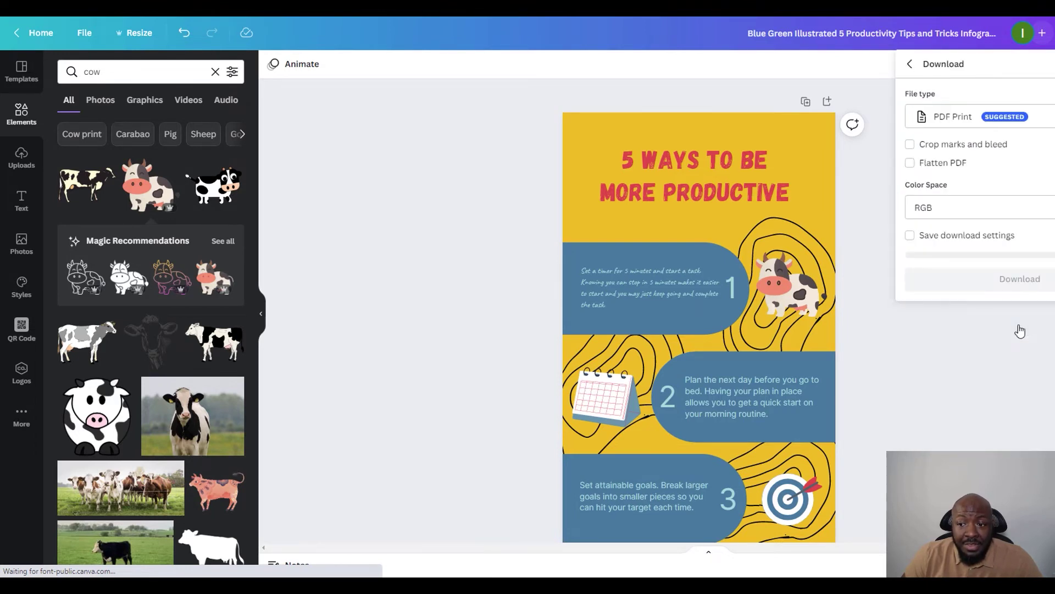
{"action": "left_click", "coordinate": [967, 209]}
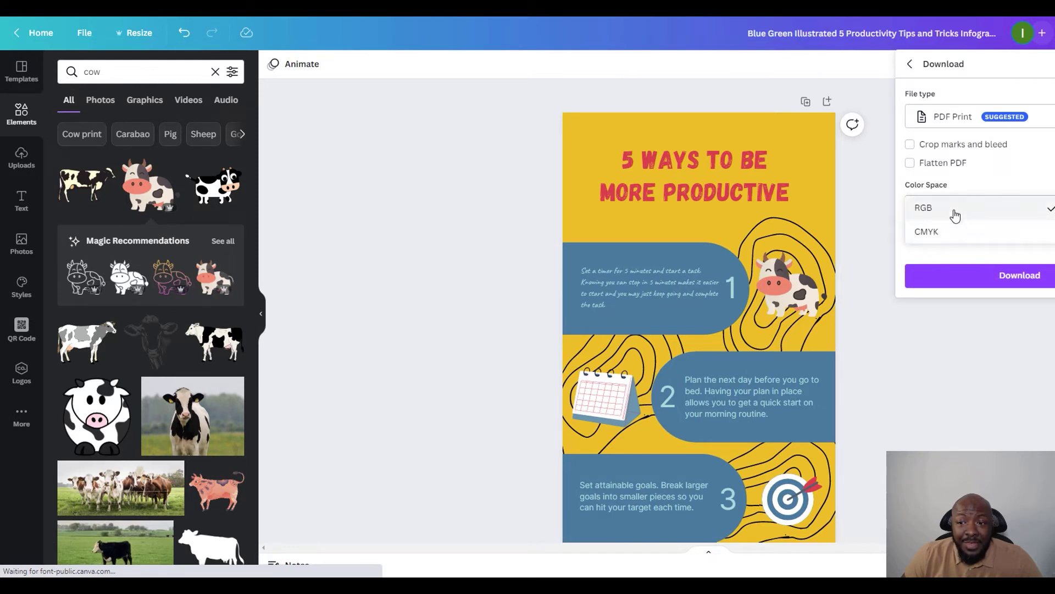
{"action": "left_click", "coordinate": [1012, 163]}
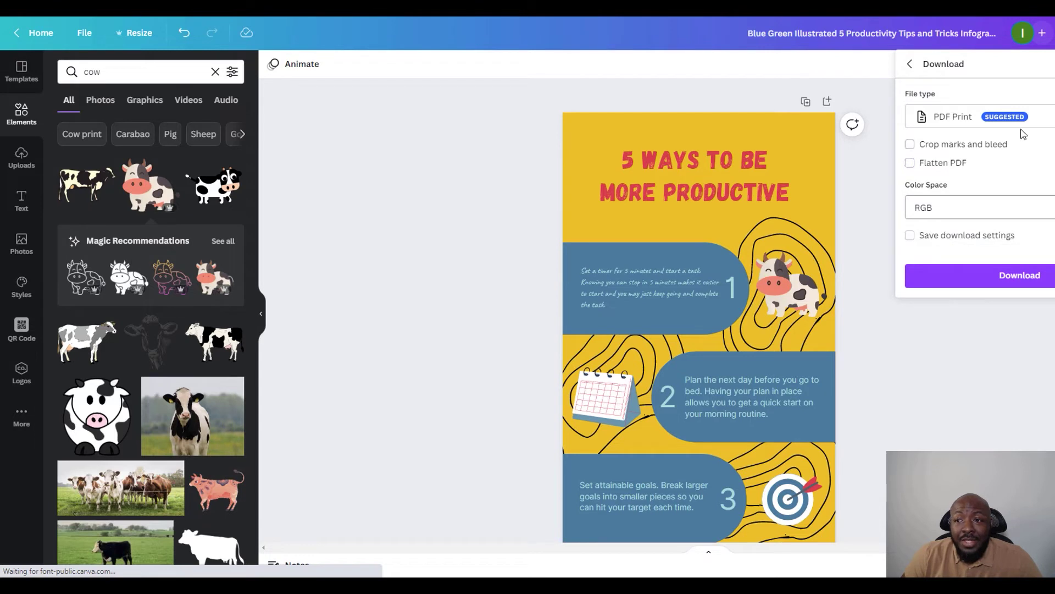
{"action": "left_click", "coordinate": [978, 116]}
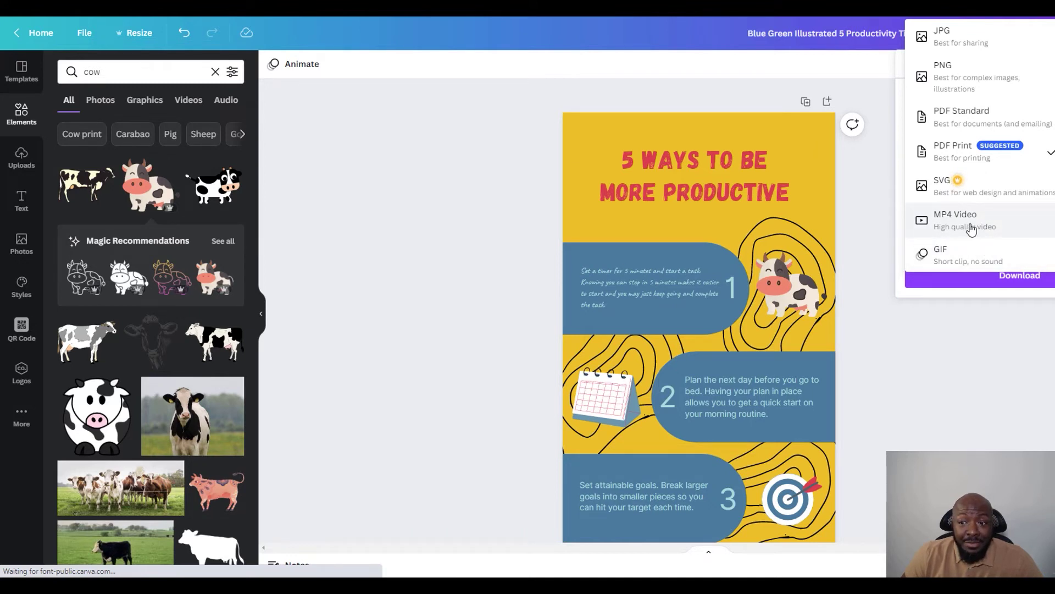
Set the download to PNG at 1600 × 4000 px, then close the download panel
{"action": "left_click", "coordinate": [980, 77]}
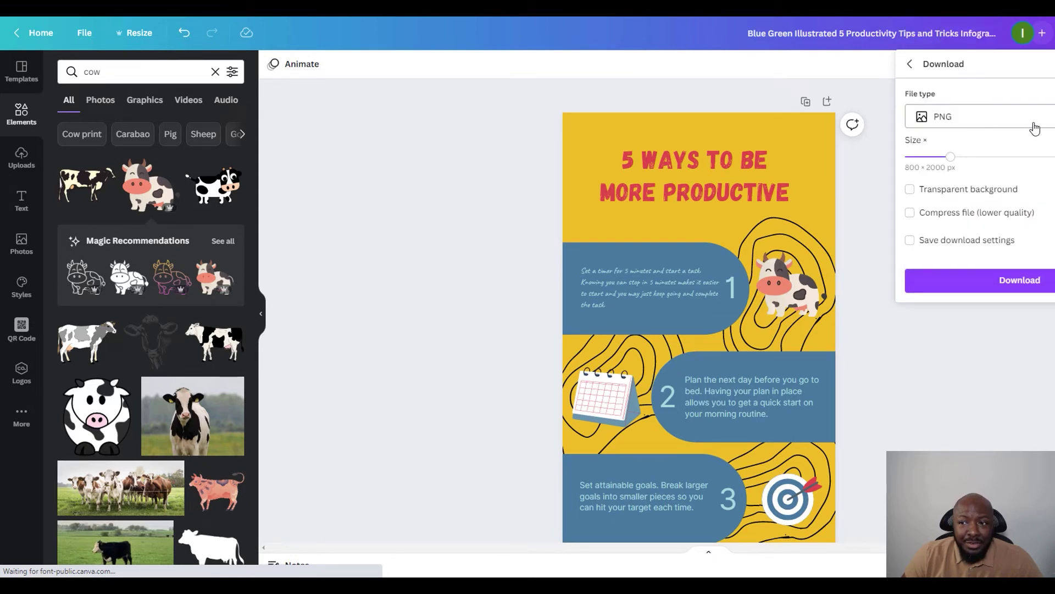
{"action": "left_click_drag", "start_coordinate": [954, 164], "coordinate": [907, 163]}
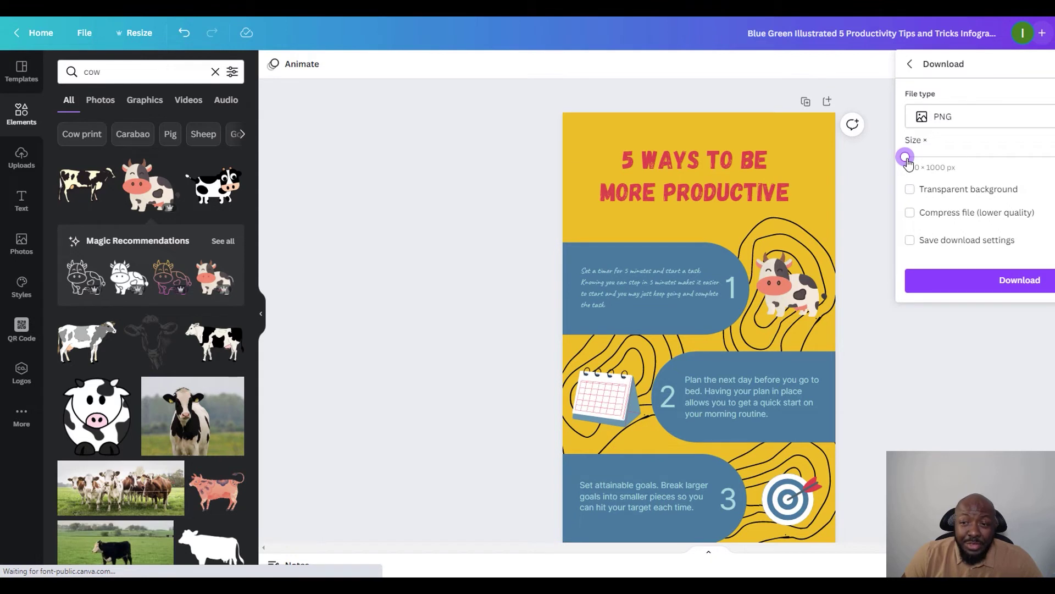
{"action": "left_click_drag", "start_coordinate": [907, 162], "coordinate": [1043, 158]}
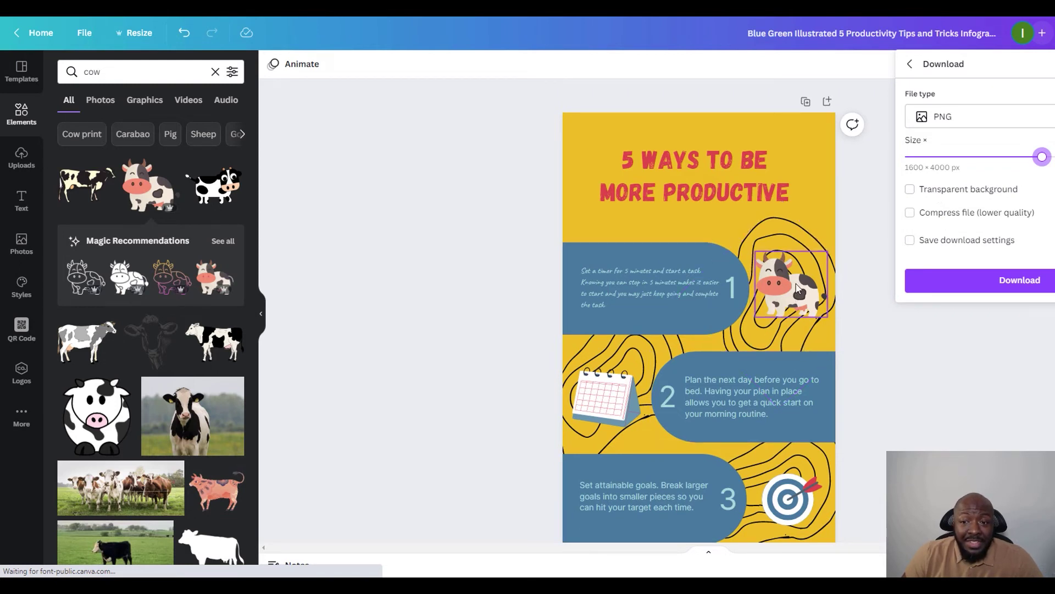
{"action": "left_click", "coordinate": [809, 160]}
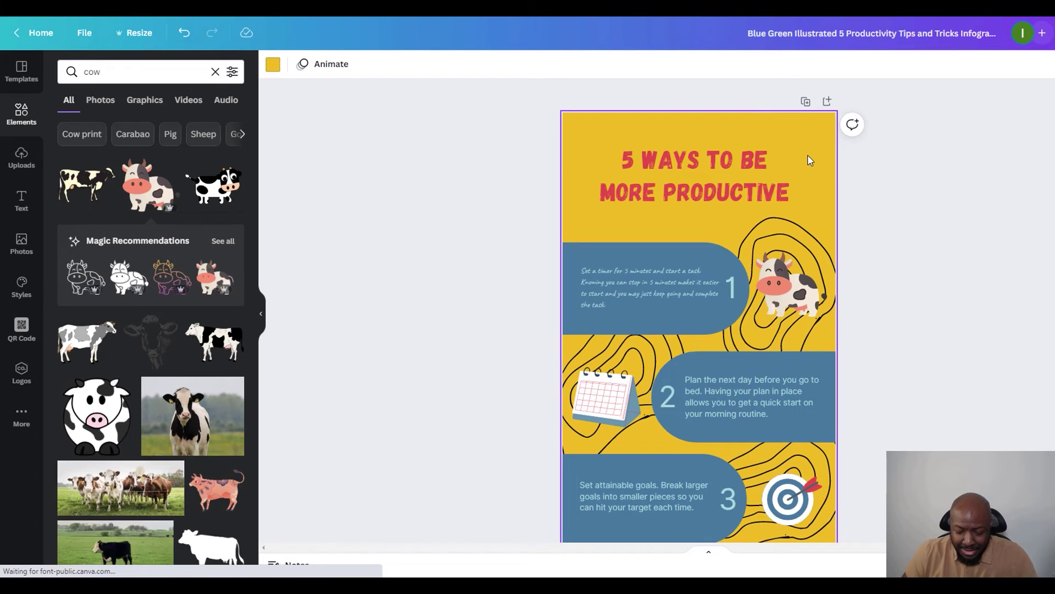
Delete then restore the yellow background, and return to the Canva home page
{"action": "key", "text": "Delete"}
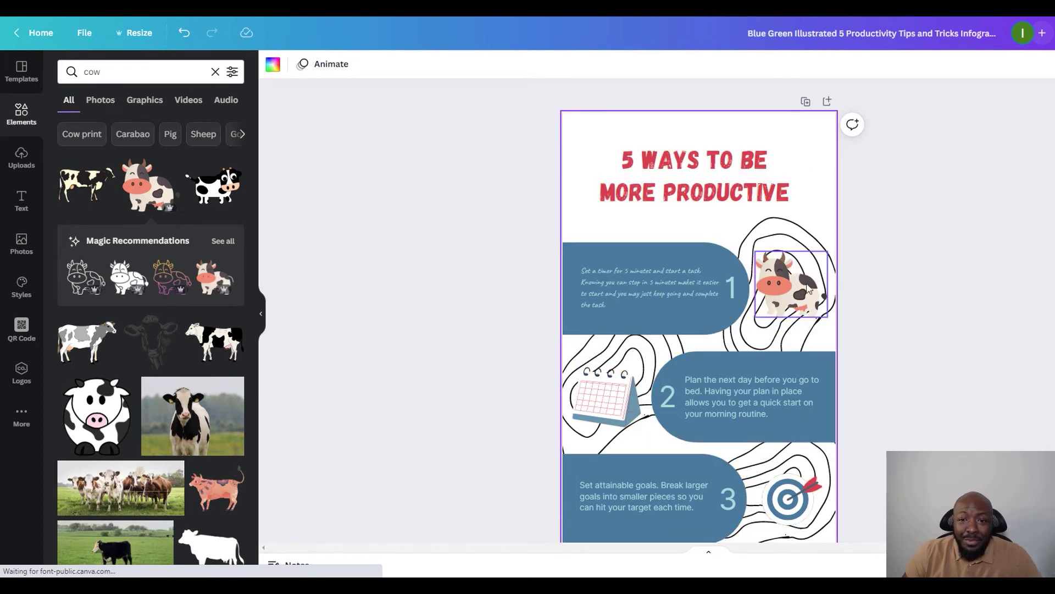
{"action": "left_click", "coordinate": [182, 33]}
{"action": "left_click", "coordinate": [1041, 33]}
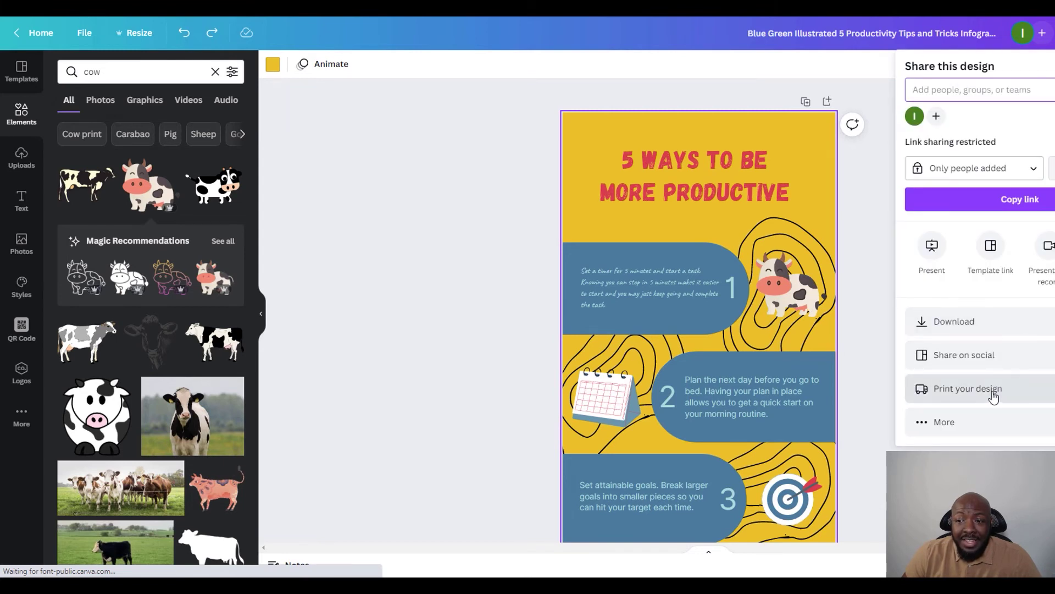
{"action": "left_click", "coordinate": [414, 111]}
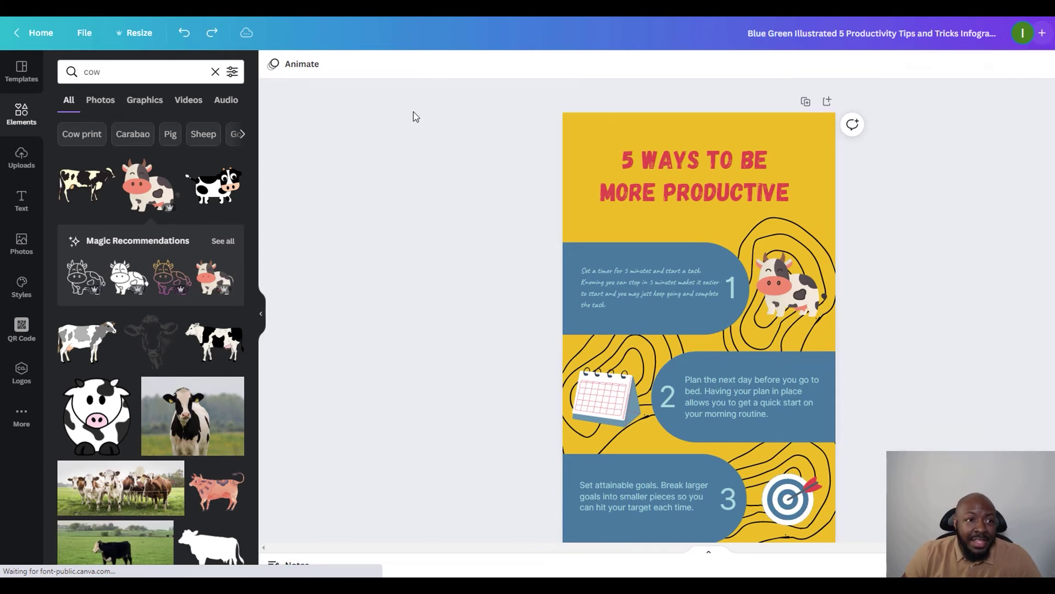
{"action": "left_click", "coordinate": [34, 33]}
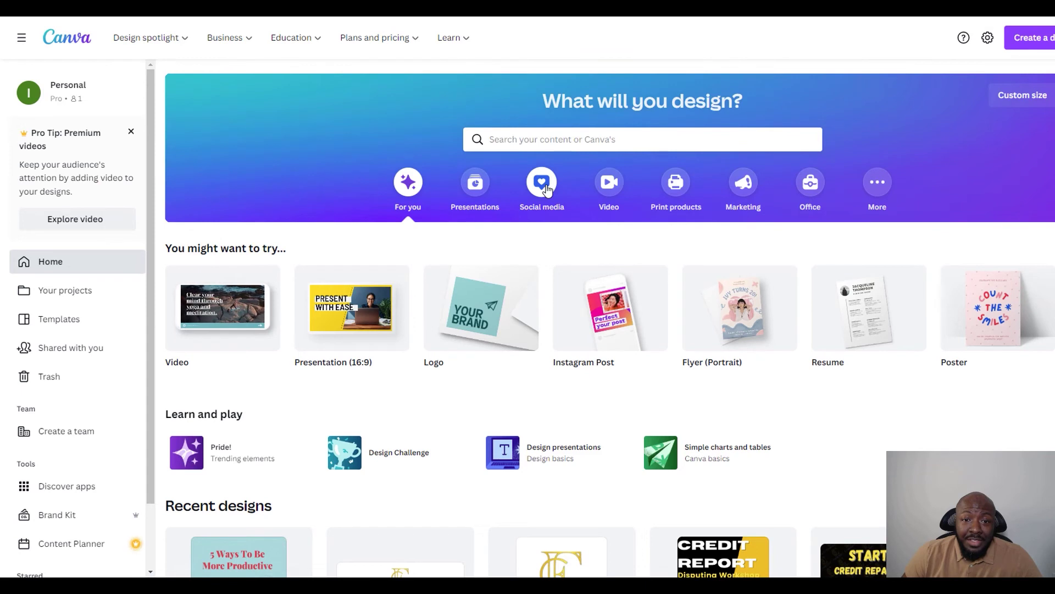
Start a new blank Your Story design from the Social media design types
{"action": "left_click", "coordinate": [542, 183]}
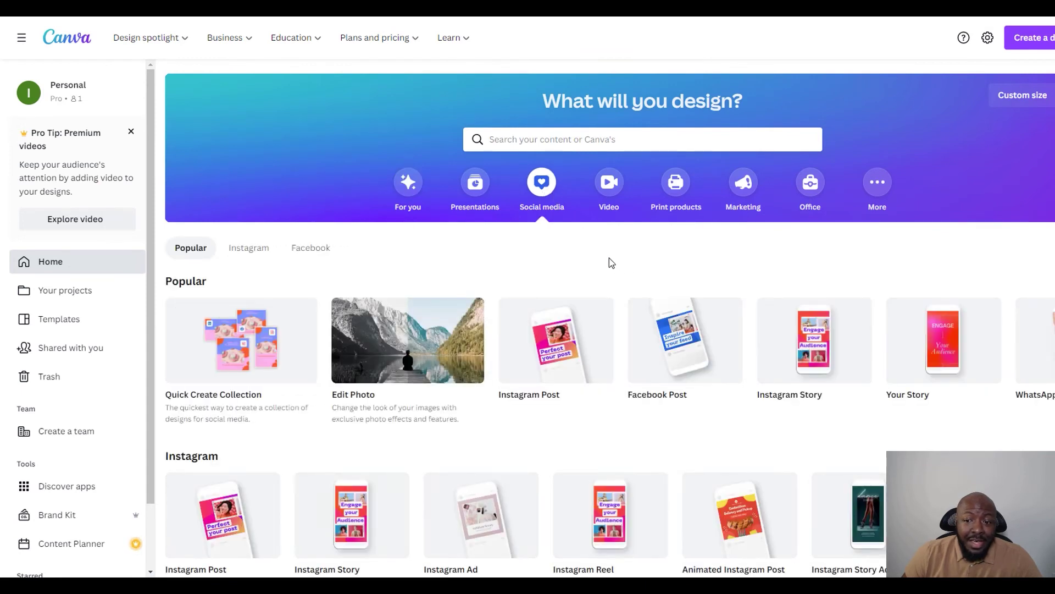
{"action": "scroll", "coordinate": [797, 297], "scroll_direction": "down", "scroll_amount": 1}
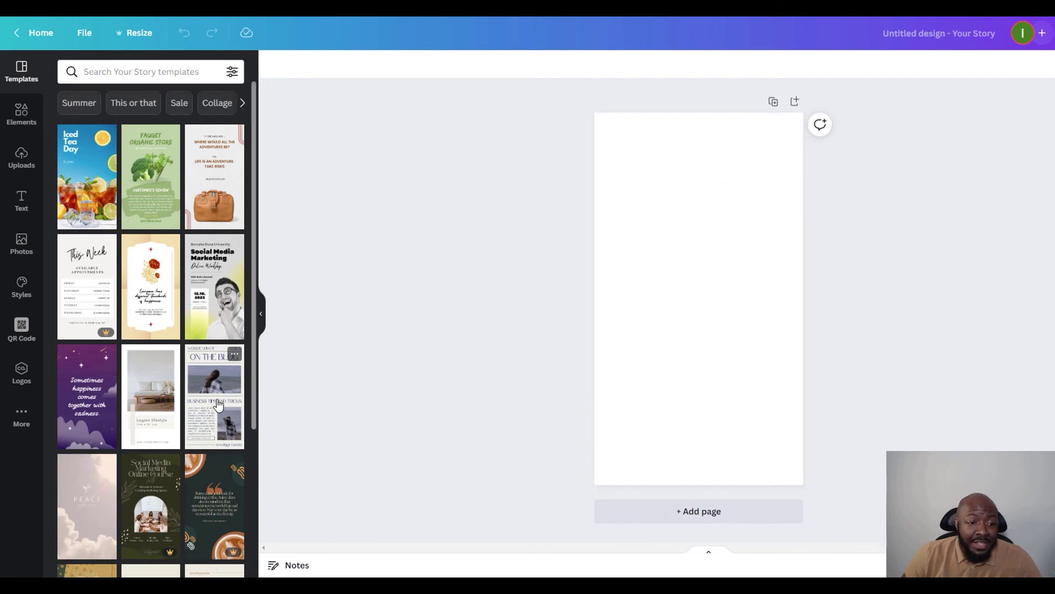
Apply the Social Media Marketing online workshop template to the Story
{"action": "left_click", "coordinate": [222, 264]}
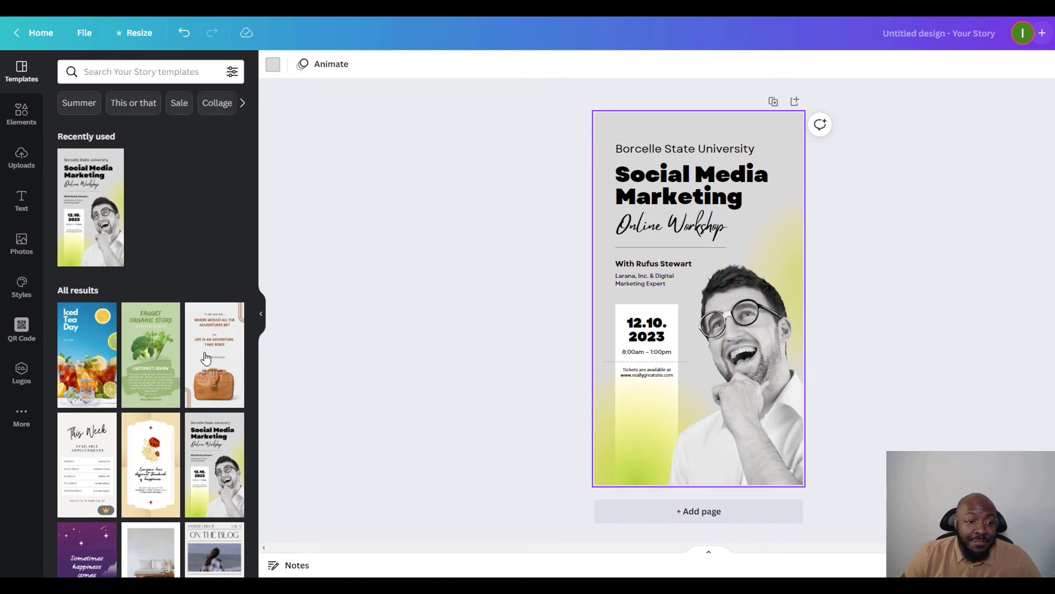
{"action": "scroll", "coordinate": [198, 360], "scroll_direction": "down", "scroll_amount": 8}
{"action": "scroll", "coordinate": [193, 359], "scroll_direction": "down", "scroll_amount": 2}
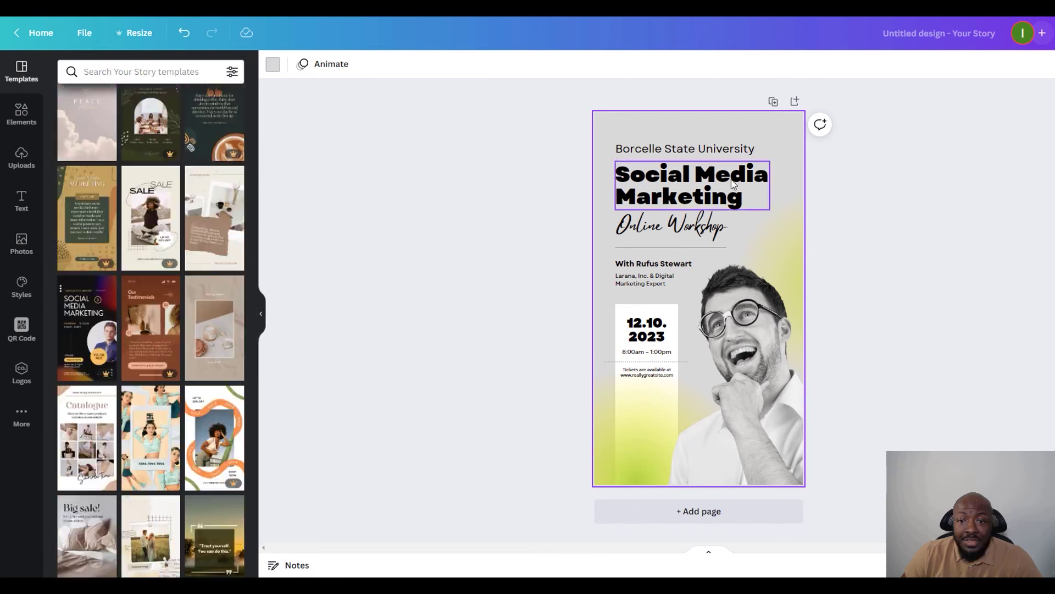
Delete the template's cut-out photo of the man
{"action": "left_click", "coordinate": [691, 185]}
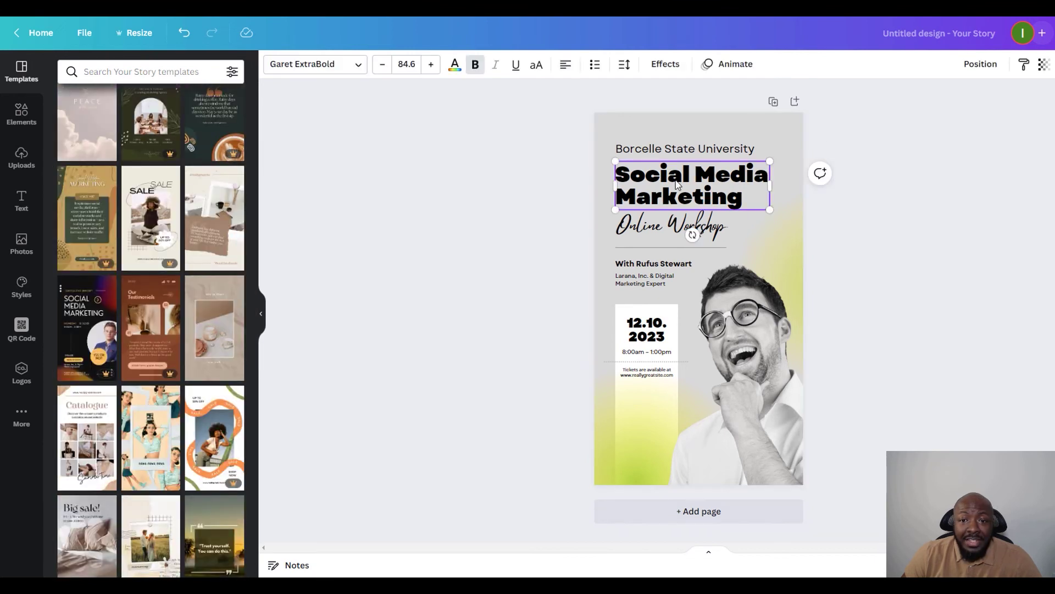
{"action": "left_click", "coordinate": [648, 329]}
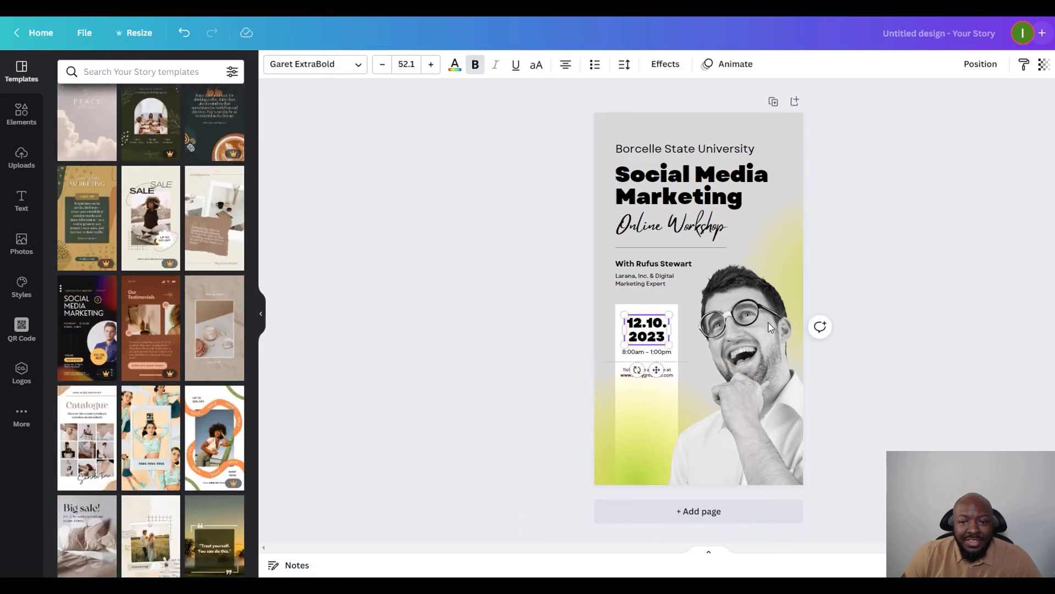
{"action": "left_click", "coordinate": [776, 345]}
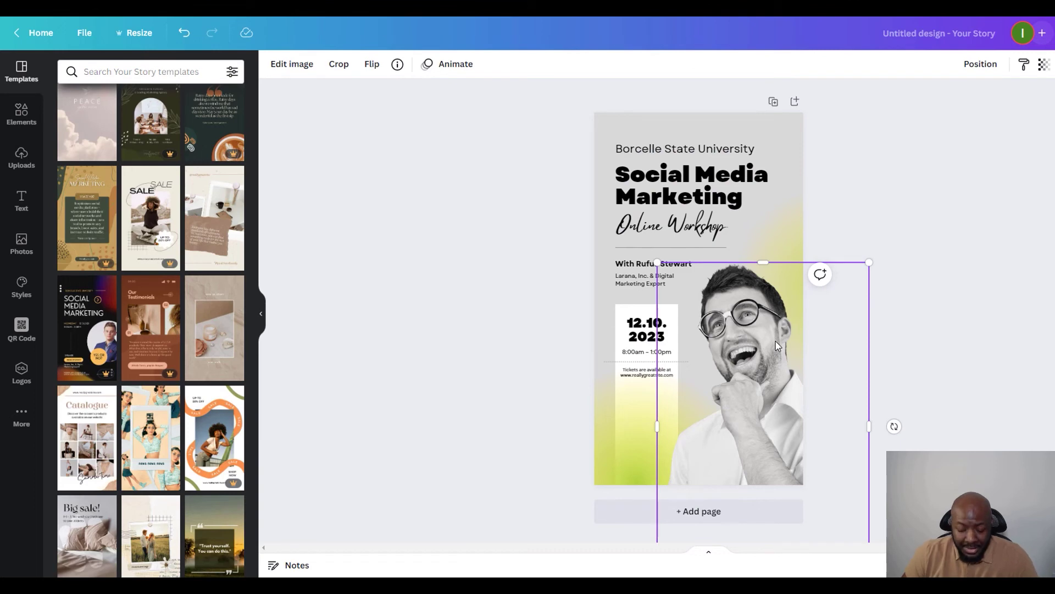
{"action": "key", "text": "Delete"}
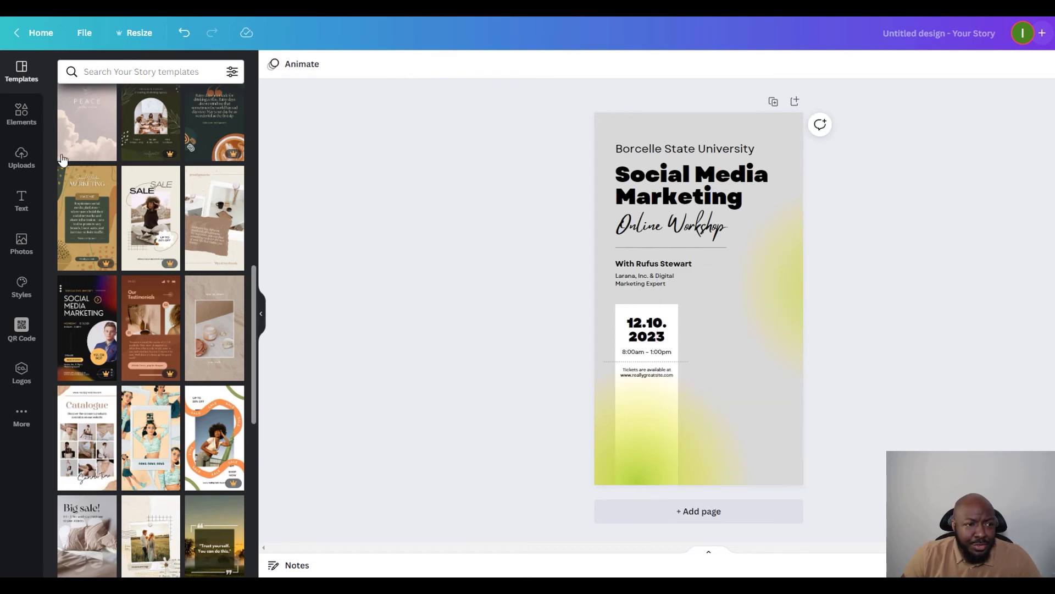
{"action": "left_click", "coordinate": [22, 158]}
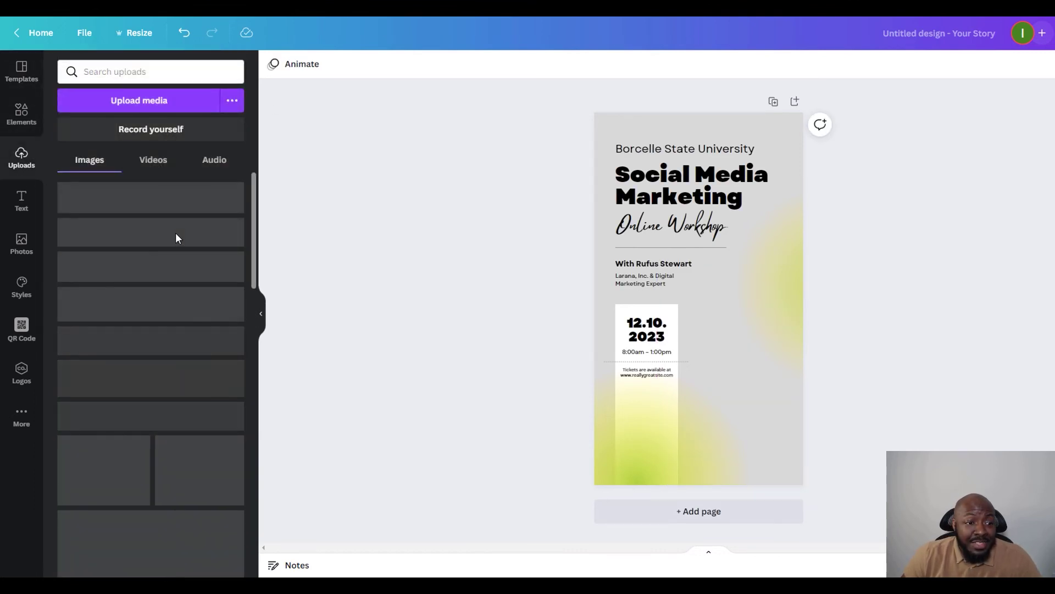
Add the uploaded full-length blue-suit portrait and position it at the Story's lower right
{"action": "scroll", "coordinate": [206, 313], "scroll_direction": "down", "scroll_amount": 10}
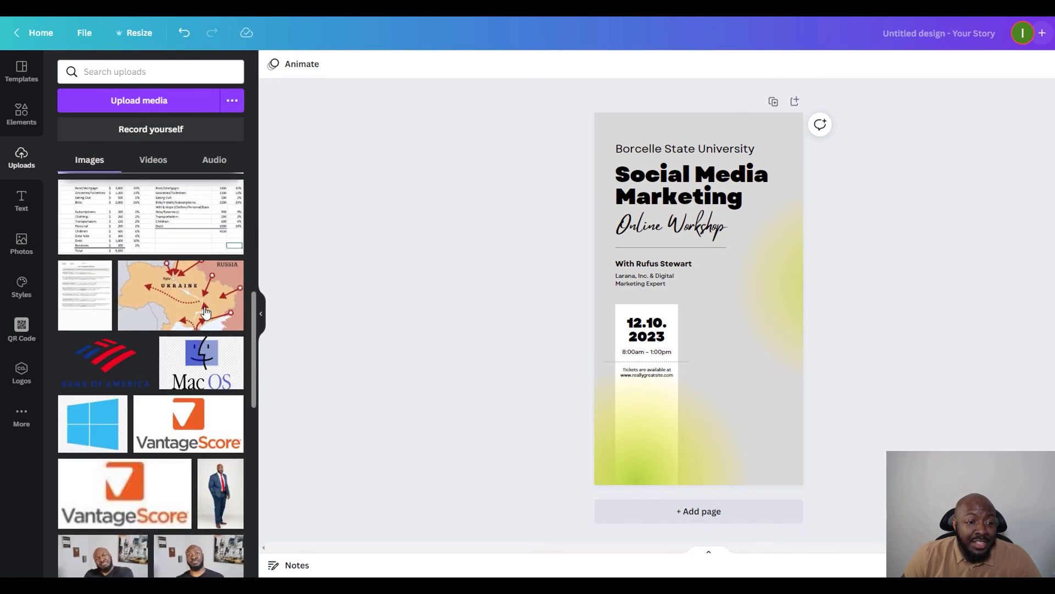
{"action": "scroll", "coordinate": [206, 312], "scroll_direction": "down", "scroll_amount": 1}
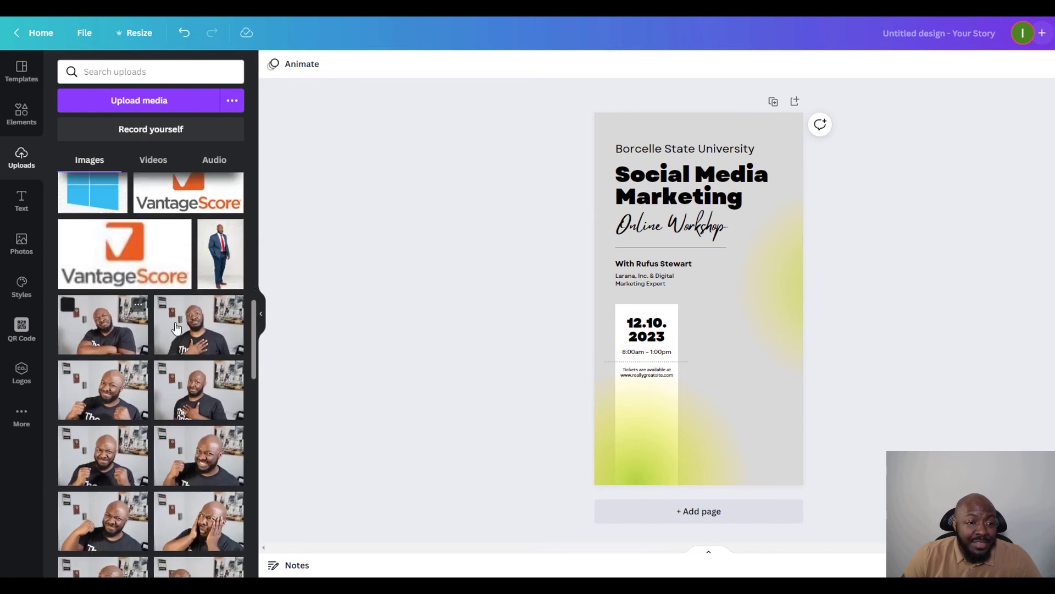
{"action": "left_click_drag", "start_coordinate": [187, 328], "coordinate": [546, 264]}
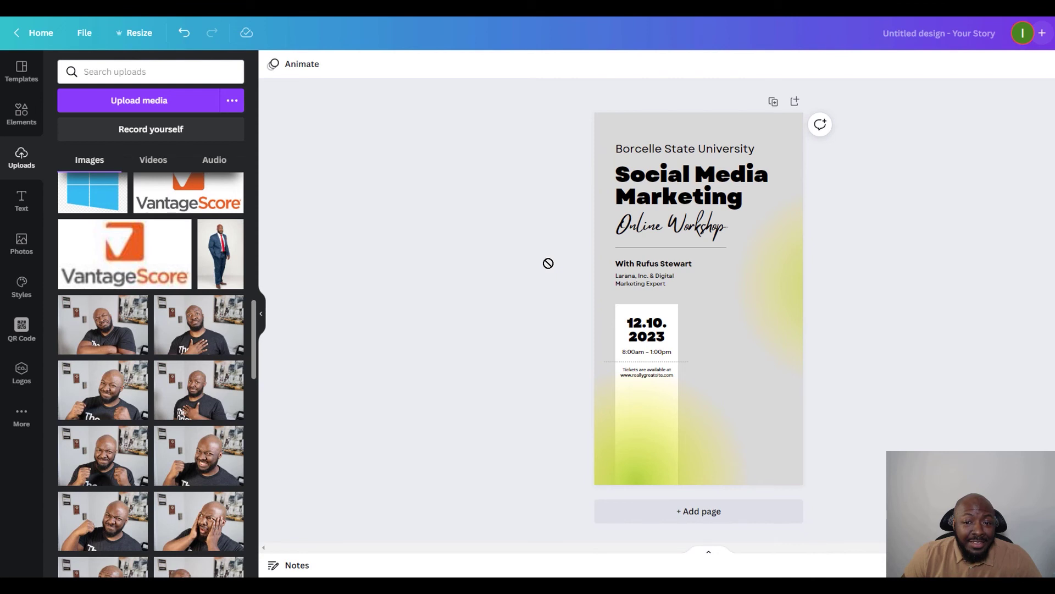
{"action": "left_click_drag", "start_coordinate": [215, 261], "coordinate": [795, 260]}
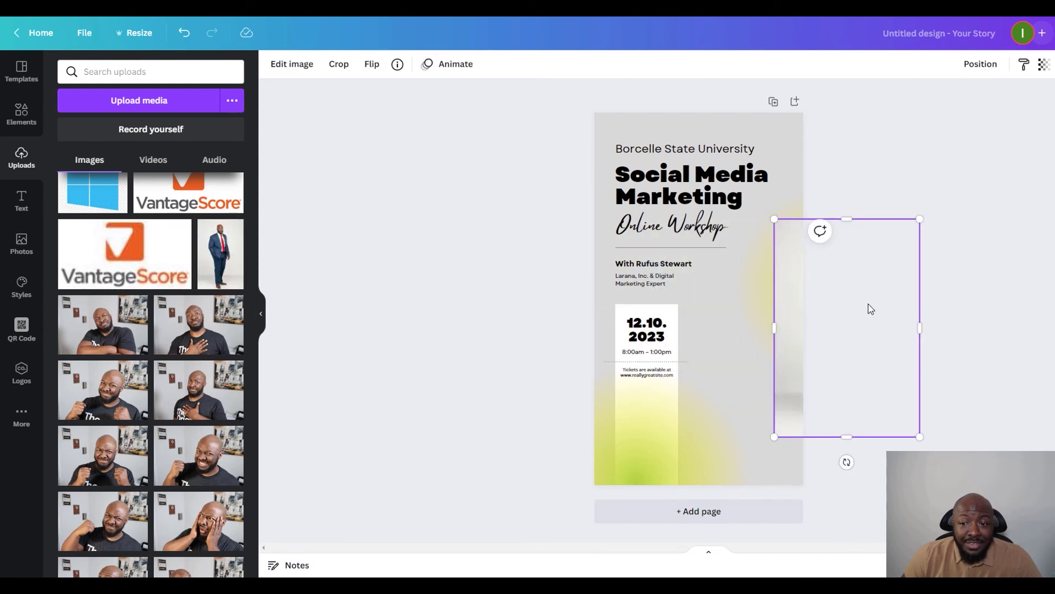
{"action": "left_click_drag", "start_coordinate": [846, 308], "coordinate": [749, 350]}
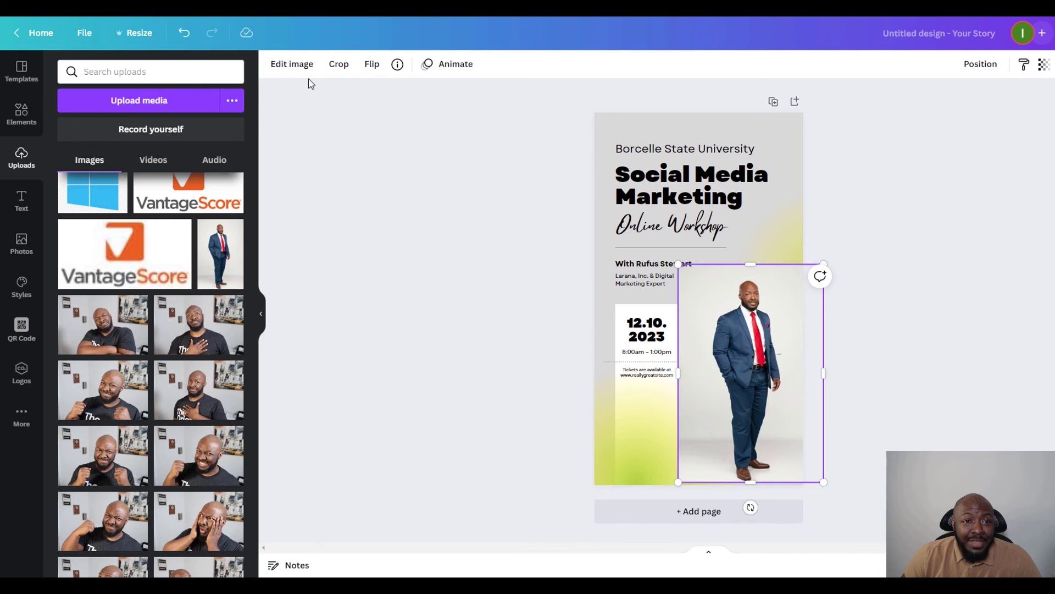
{"action": "left_click", "coordinate": [292, 64]}
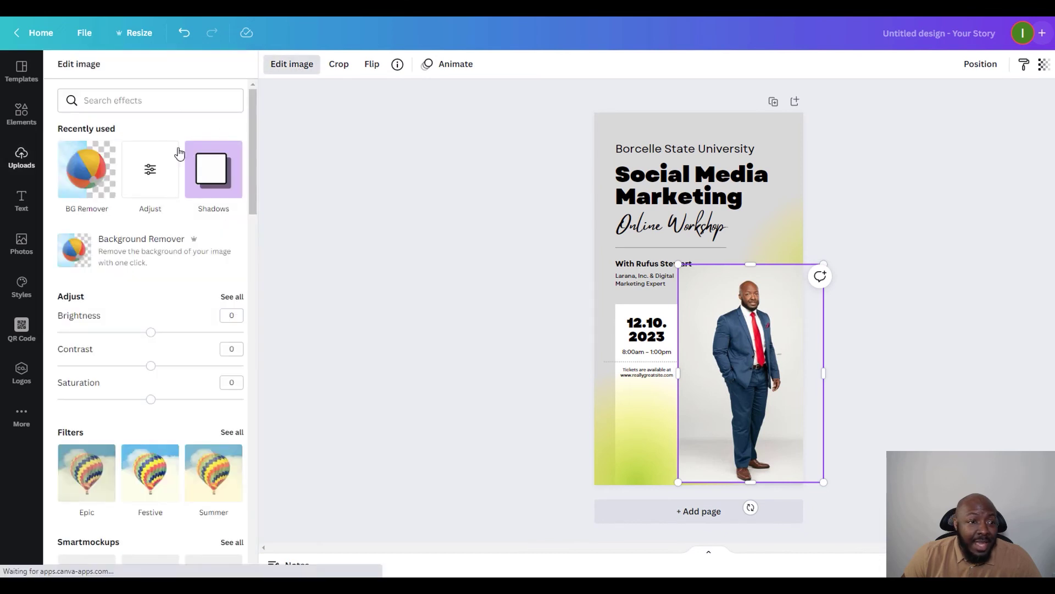
Cut away the suit portrait's grey backdrop with BG Remover
{"action": "left_click", "coordinate": [86, 188]}
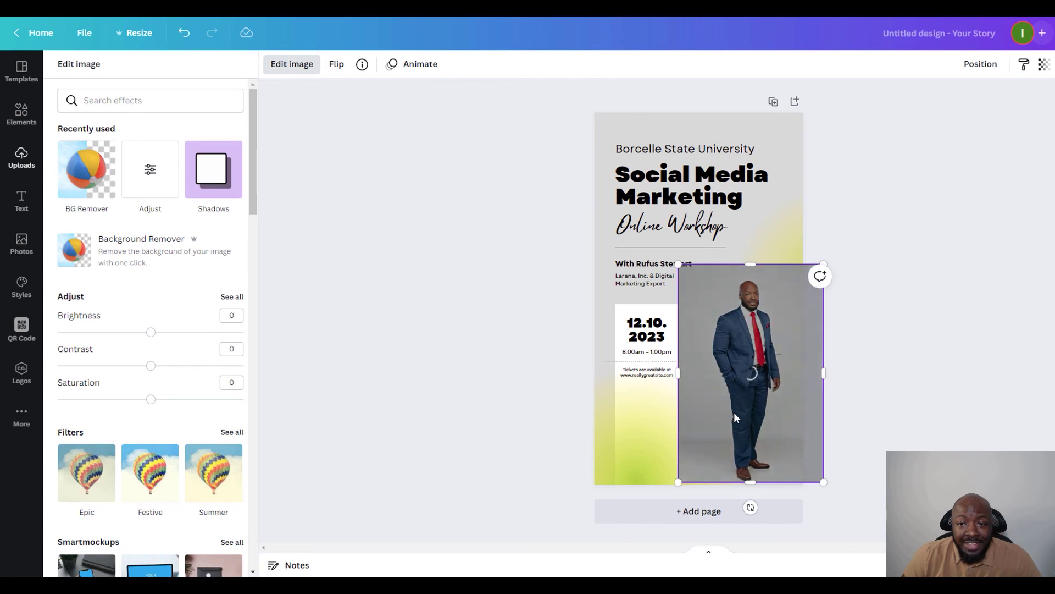
{"action": "left_click", "coordinate": [904, 321]}
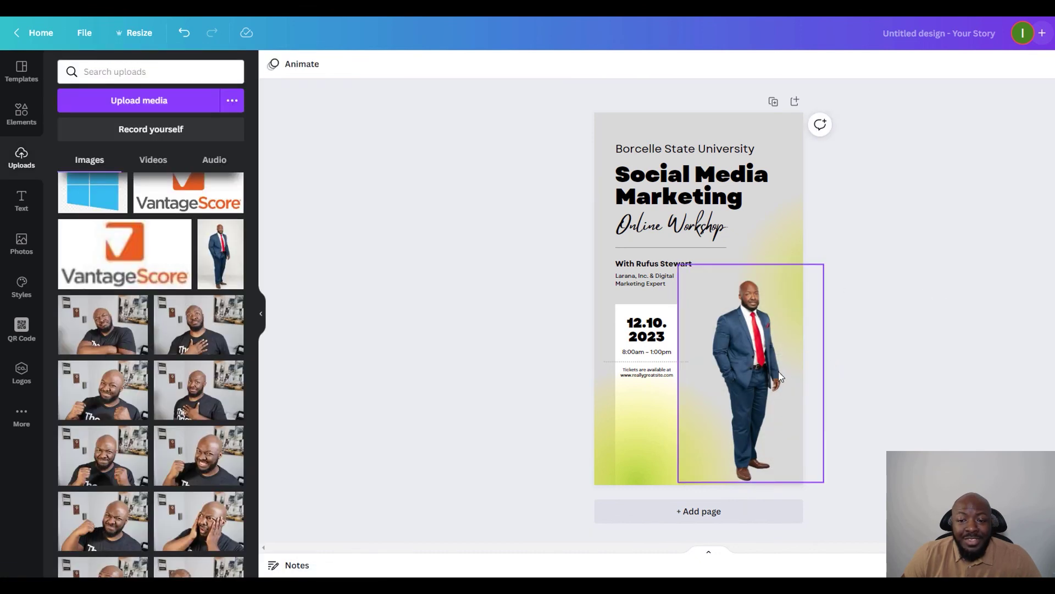